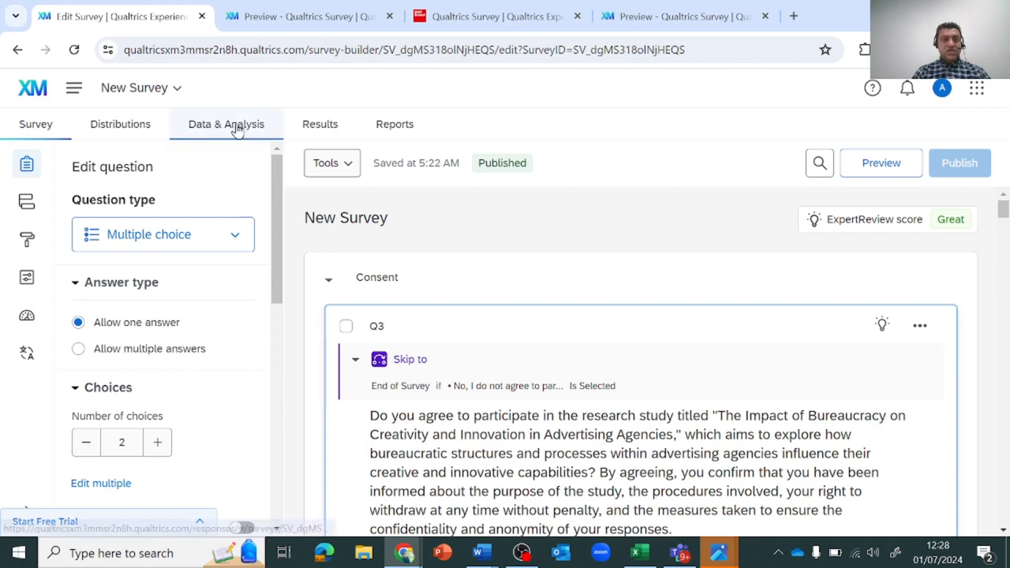
Open the survey's Data & Analysis page and review the recorded responses in the data table
{"action": "left_click", "coordinate": [239, 126]}
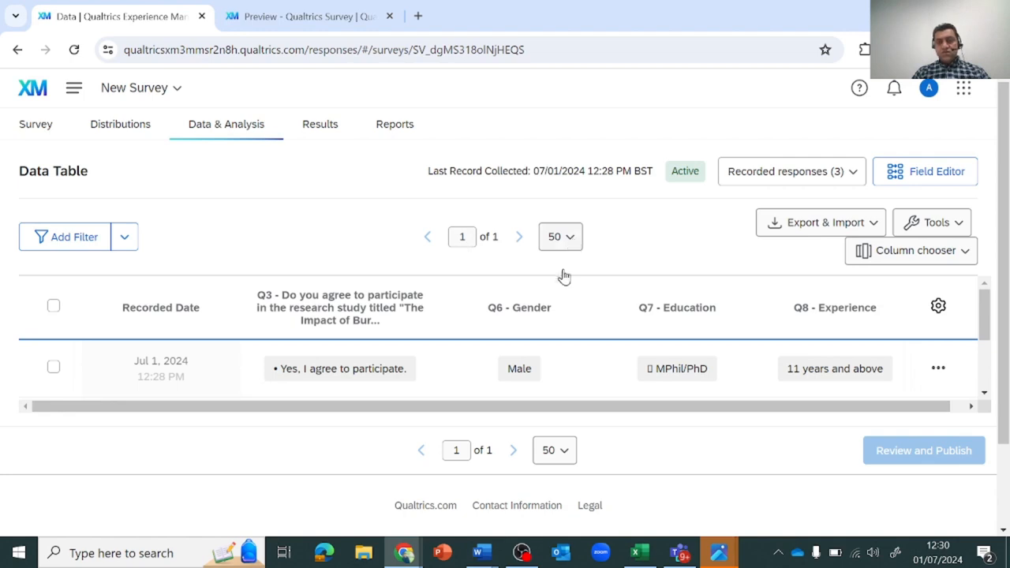
{"action": "scroll", "coordinate": [326, 426], "scroll_direction": "down", "scroll_amount": 2}
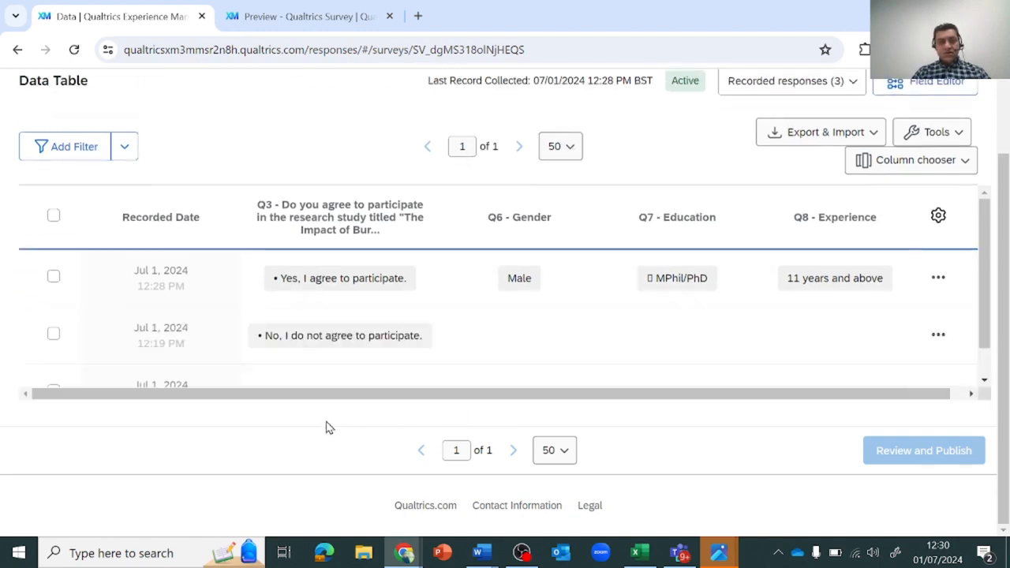
{"action": "scroll", "coordinate": [382, 326], "scroll_direction": "up", "scroll_amount": 2}
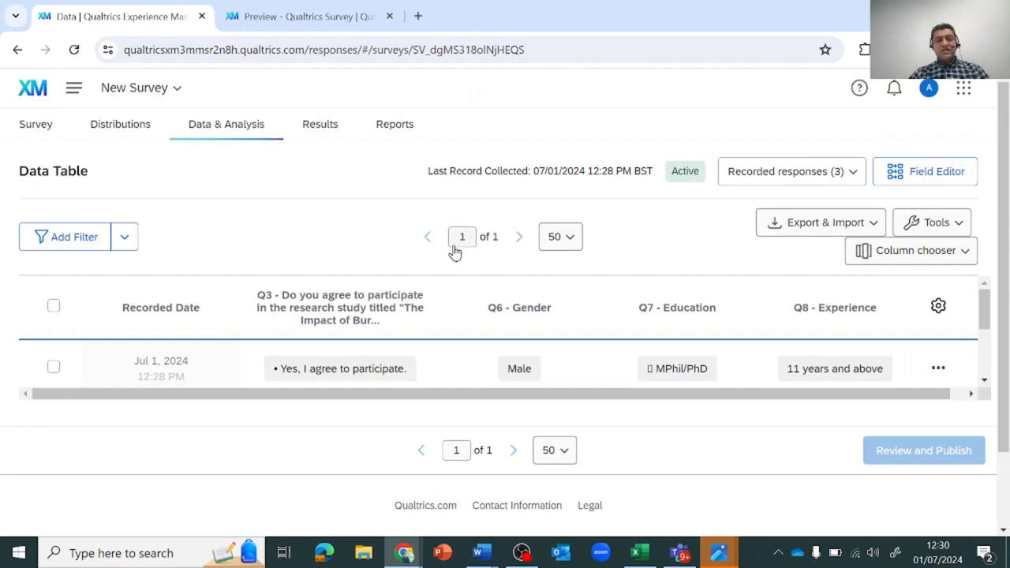
{"action": "scroll", "coordinate": [384, 376], "scroll_direction": "down", "scroll_amount": 3}
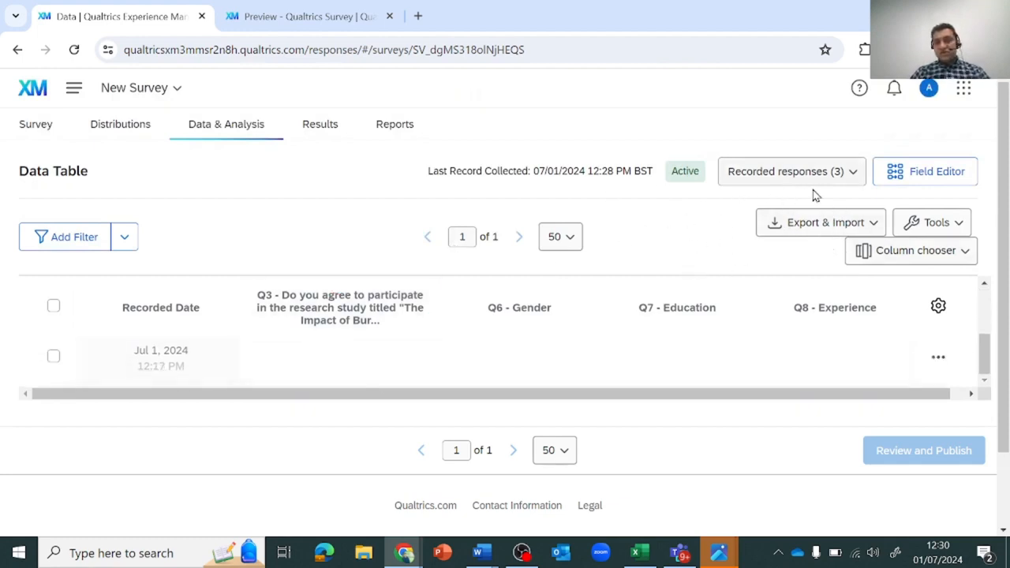
{"action": "scroll", "coordinate": [660, 243], "scroll_direction": "up", "scroll_amount": 3}
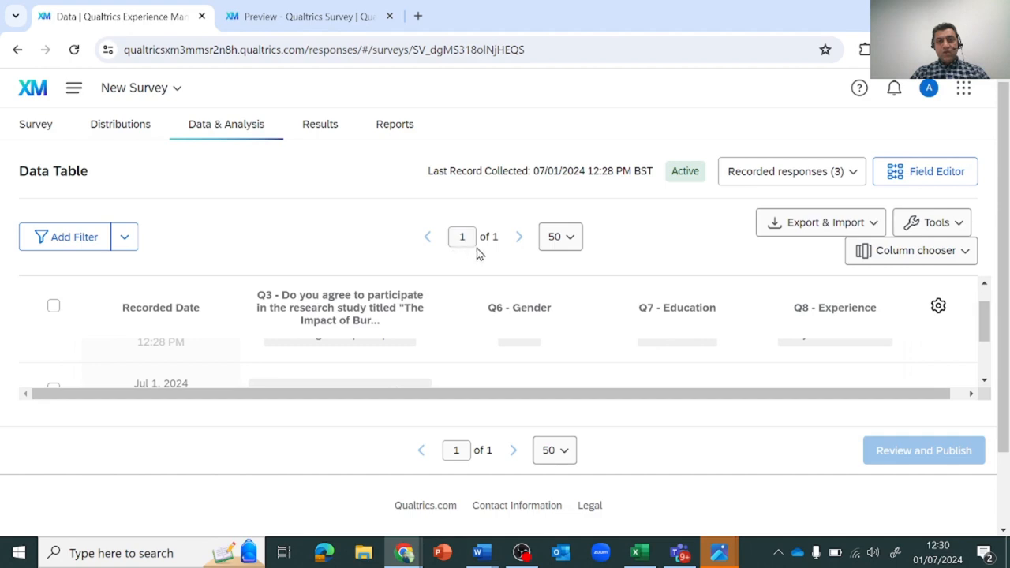
{"action": "mouse_move", "coordinate": [310, 342]}
{"action": "scroll", "coordinate": [310, 342], "scroll_direction": "down", "scroll_amount": 2}
{"action": "scroll", "coordinate": [310, 343], "scroll_direction": "up", "scroll_amount": 1}
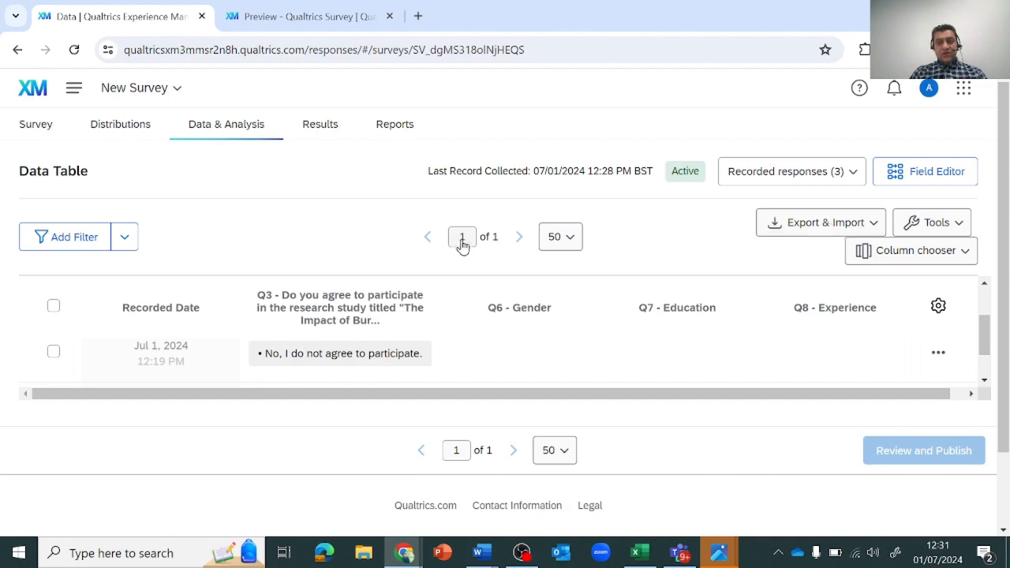
Start exporting the response data, look at the SPSS format option and return to the CSV format
{"action": "left_click", "coordinate": [818, 234]}
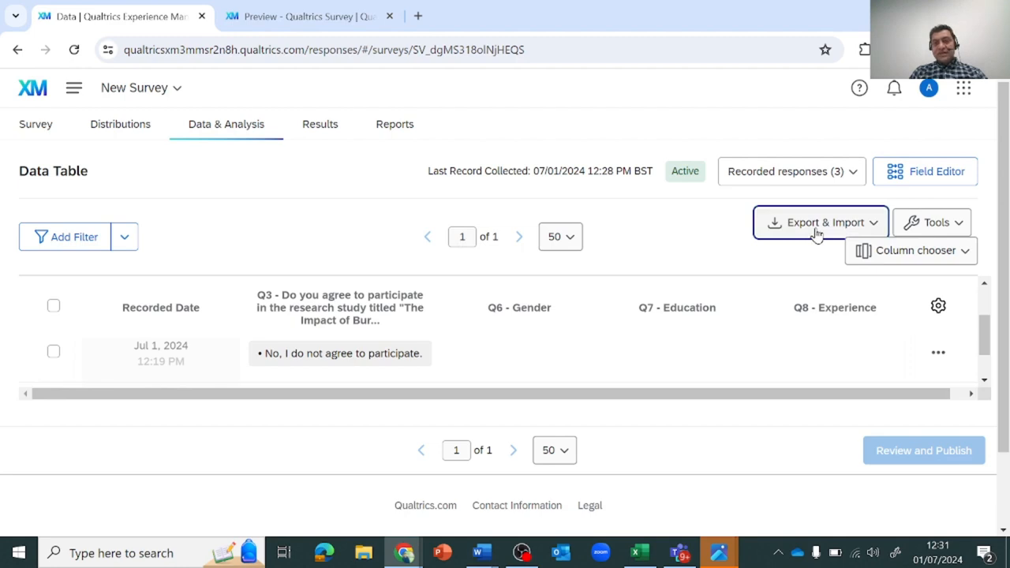
{"action": "left_click", "coordinate": [817, 234]}
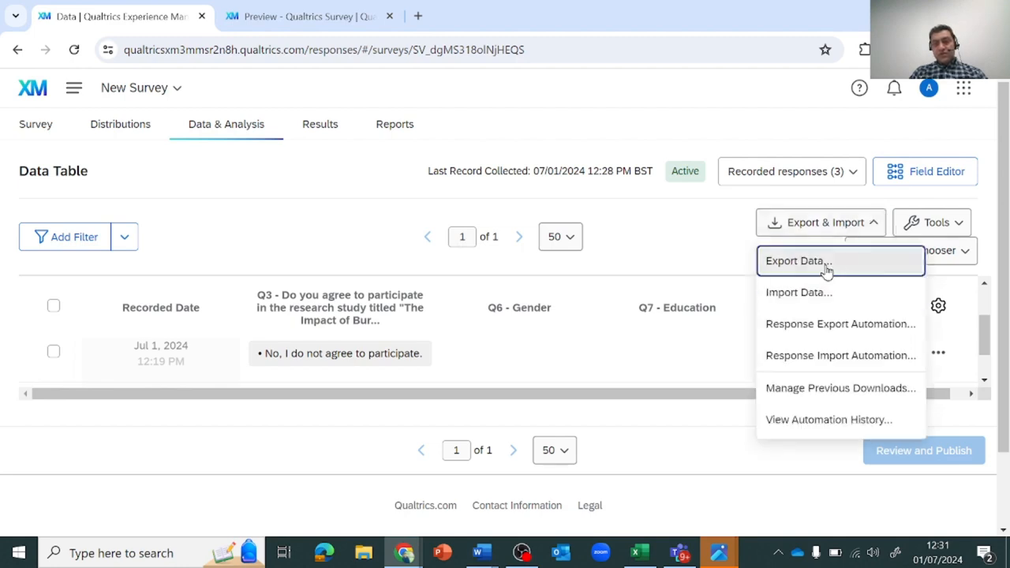
{"action": "left_click", "coordinate": [825, 267]}
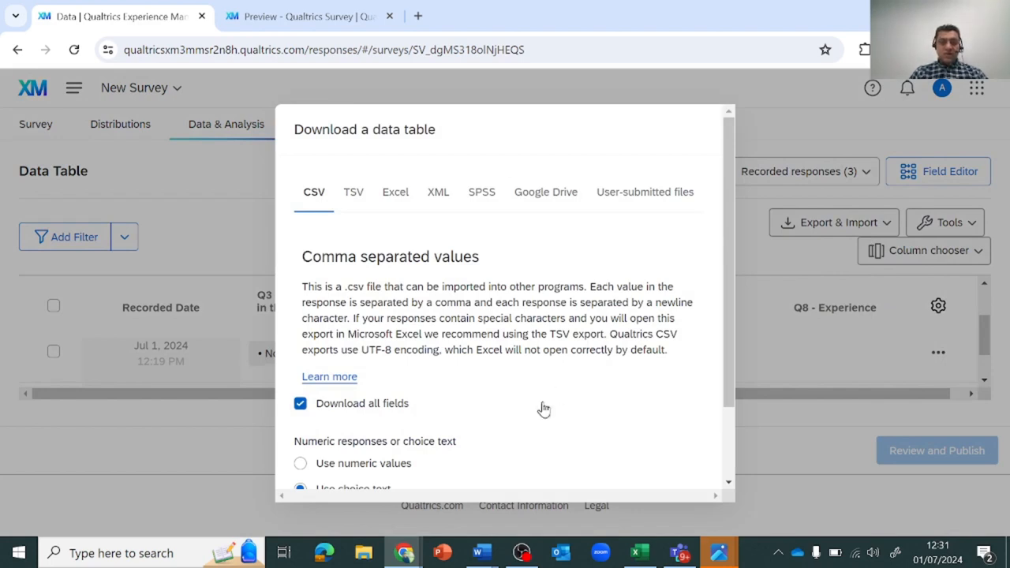
{"action": "scroll", "coordinate": [543, 409], "scroll_direction": "down", "scroll_amount": 1}
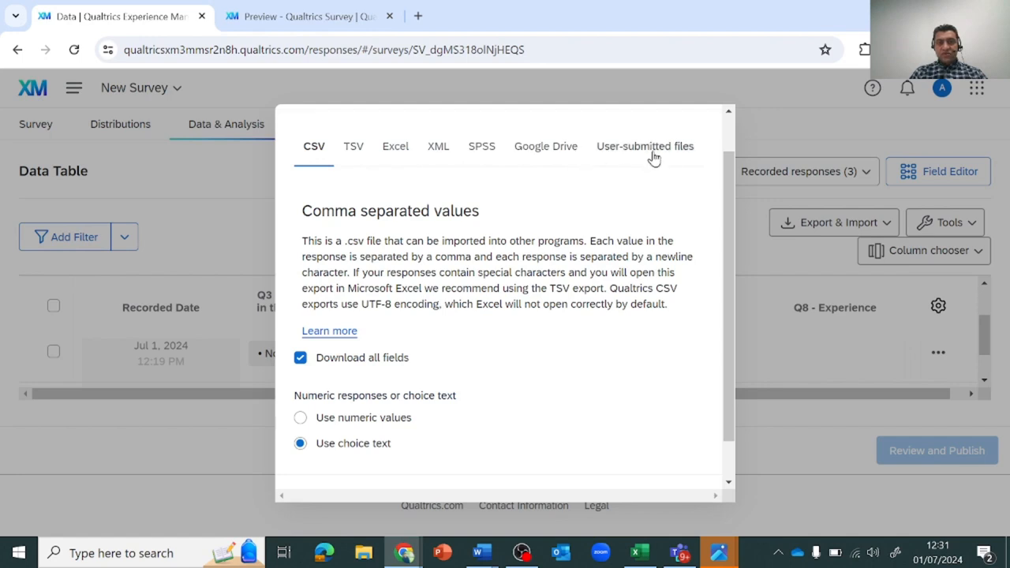
{"action": "left_click", "coordinate": [483, 147]}
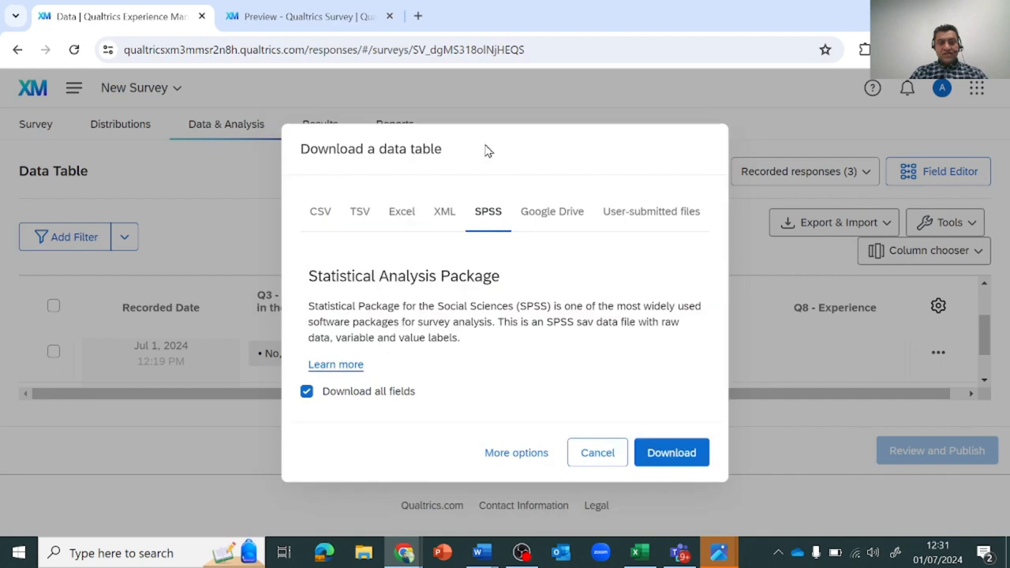
{"action": "left_click", "coordinate": [321, 211]}
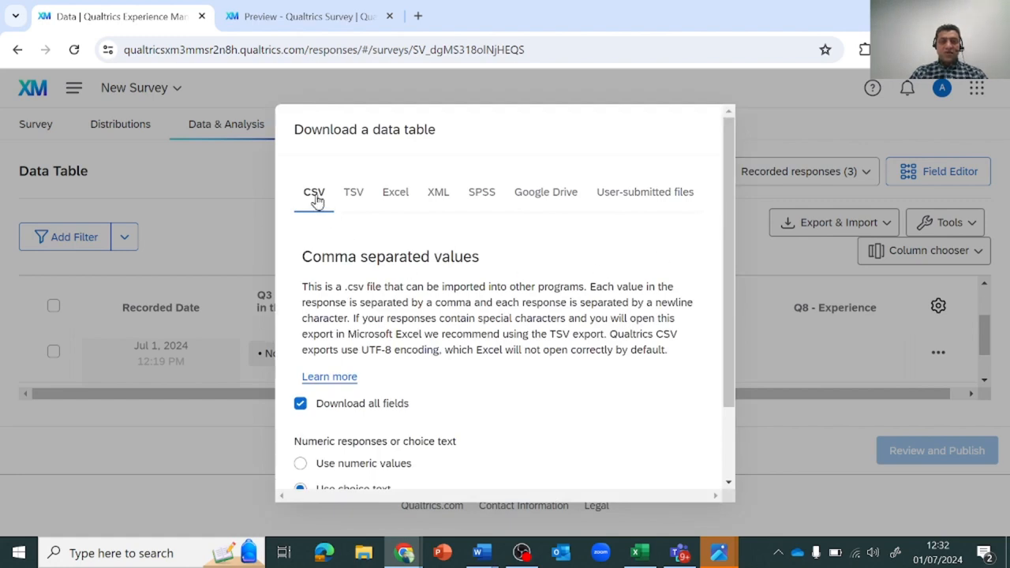
{"action": "scroll", "coordinate": [475, 377], "scroll_direction": "down", "scroll_amount": 1}
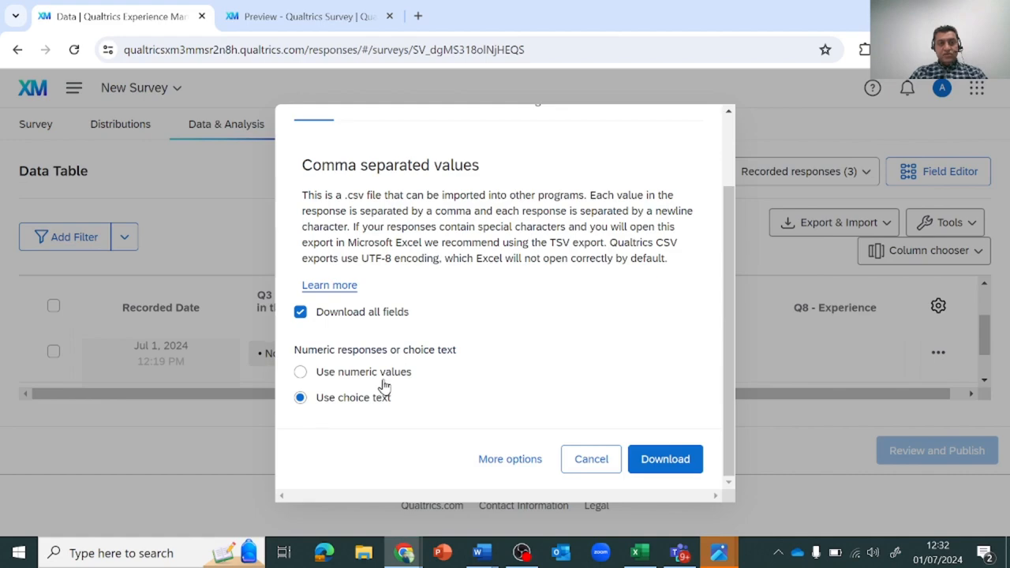
Switch to the survey preview, dismiss the Share Preview dialog and review the consent question's answer choices
{"action": "left_click", "coordinate": [315, 17]}
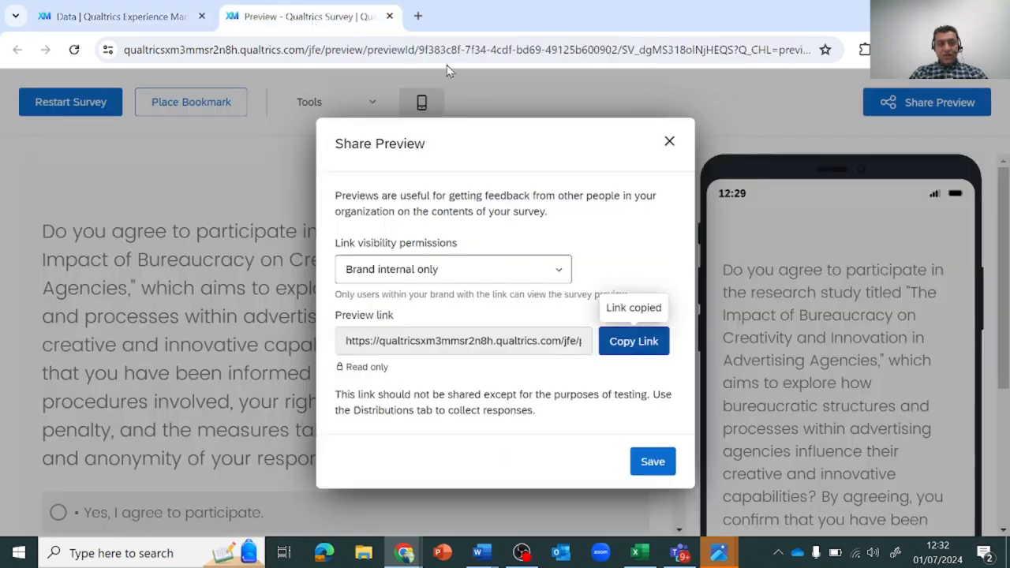
{"action": "left_click", "coordinate": [669, 142]}
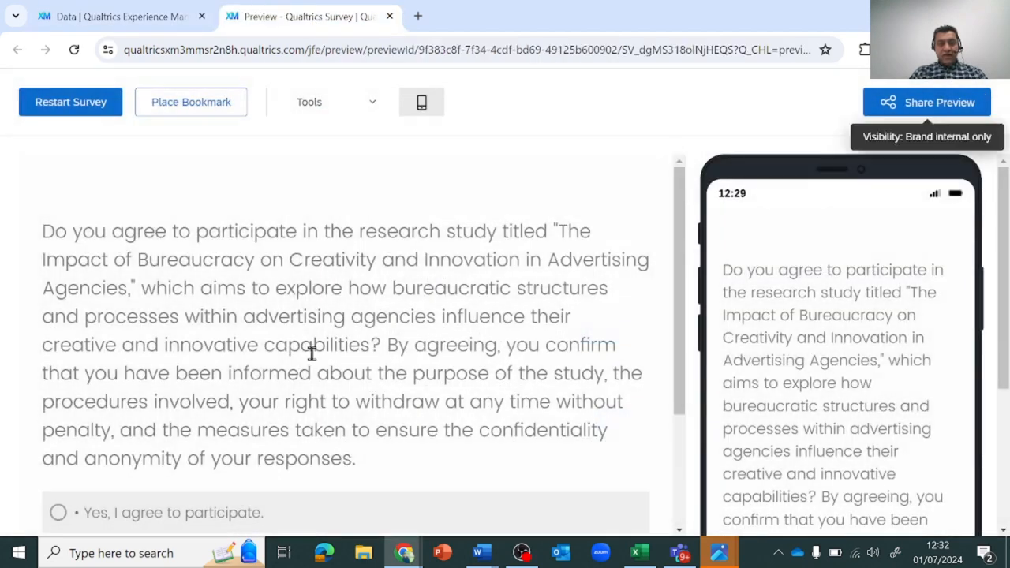
{"action": "scroll", "coordinate": [311, 350], "scroll_direction": "down", "scroll_amount": 3}
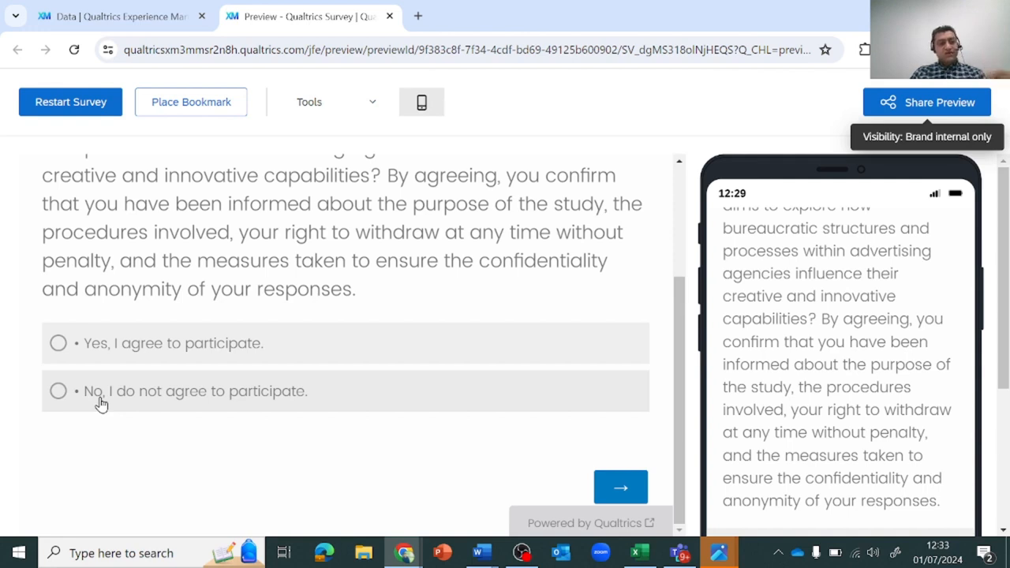
Go through the preview's gender, education, experience and informal-rules questions, examining their answer options
{"action": "left_click", "coordinate": [624, 481]}
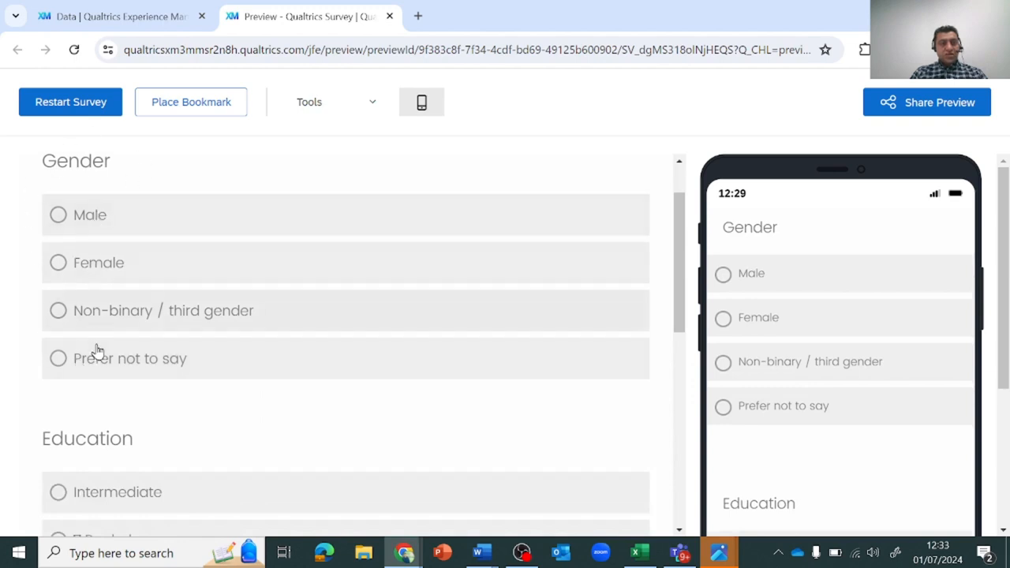
{"action": "scroll", "coordinate": [96, 364], "scroll_direction": "down", "scroll_amount": 1}
{"action": "scroll", "coordinate": [96, 365], "scroll_direction": "down", "scroll_amount": 1}
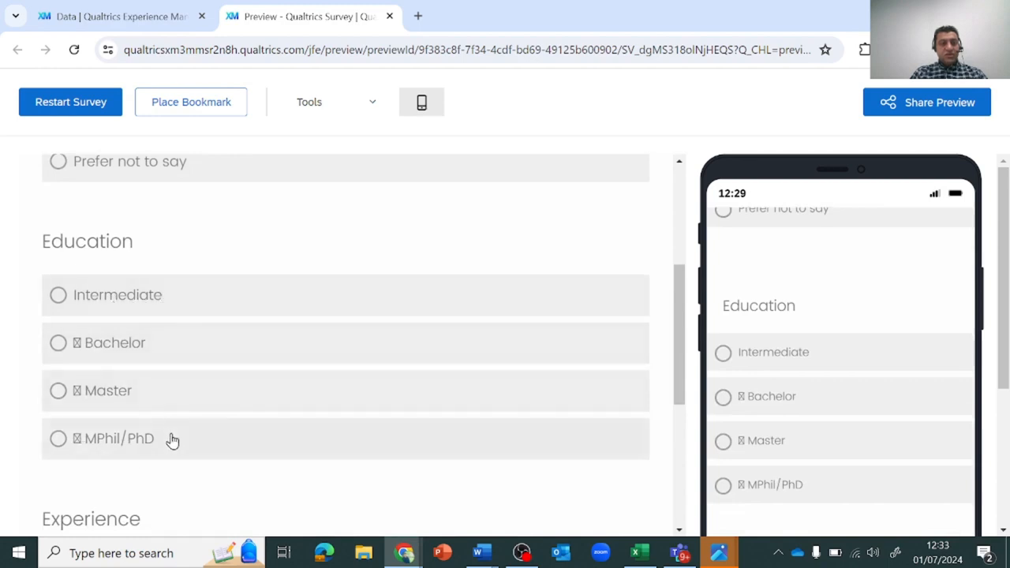
{"action": "scroll", "coordinate": [171, 438], "scroll_direction": "down", "scroll_amount": 3}
{"action": "scroll", "coordinate": [171, 439], "scroll_direction": "down", "scroll_amount": 1}
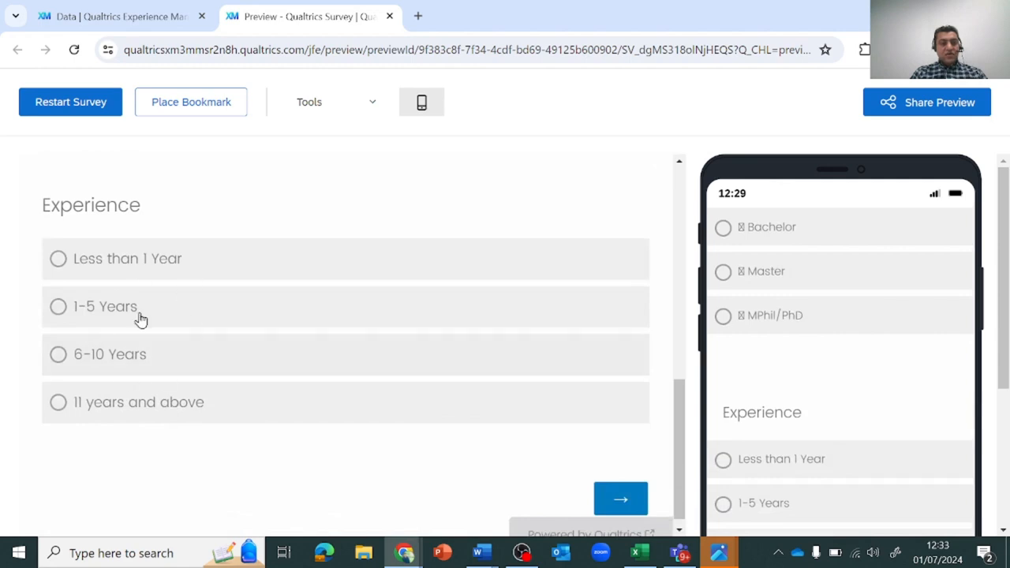
{"action": "left_click", "coordinate": [631, 505]}
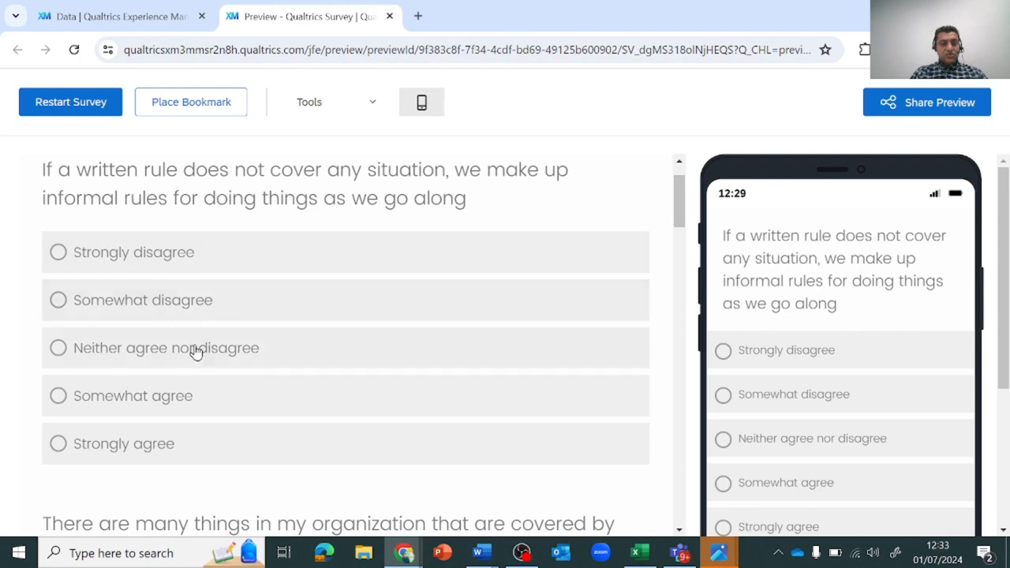
{"action": "scroll", "coordinate": [197, 456], "scroll_direction": "down", "scroll_amount": 2}
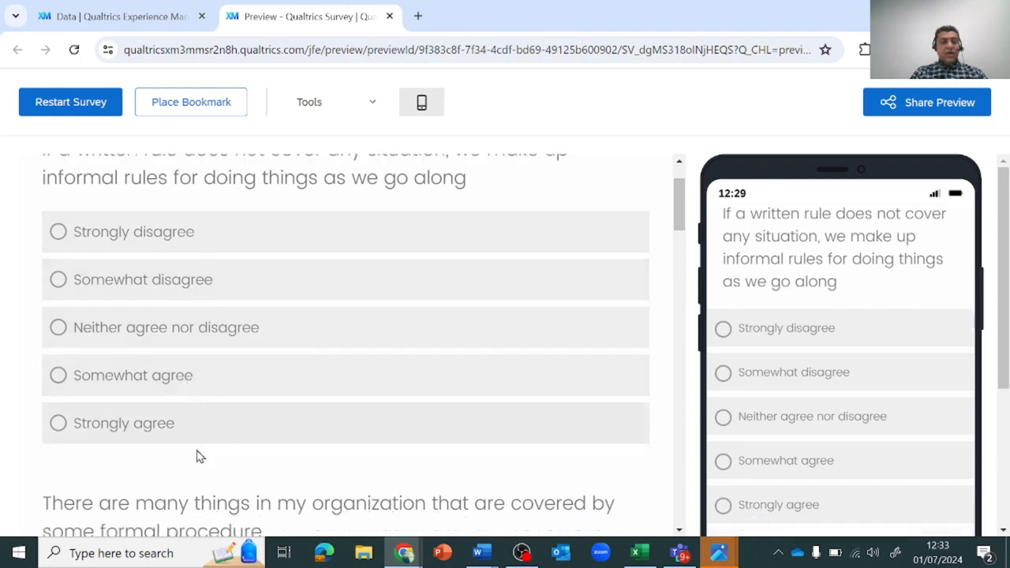
{"action": "scroll", "coordinate": [197, 456], "scroll_direction": "up", "scroll_amount": 3}
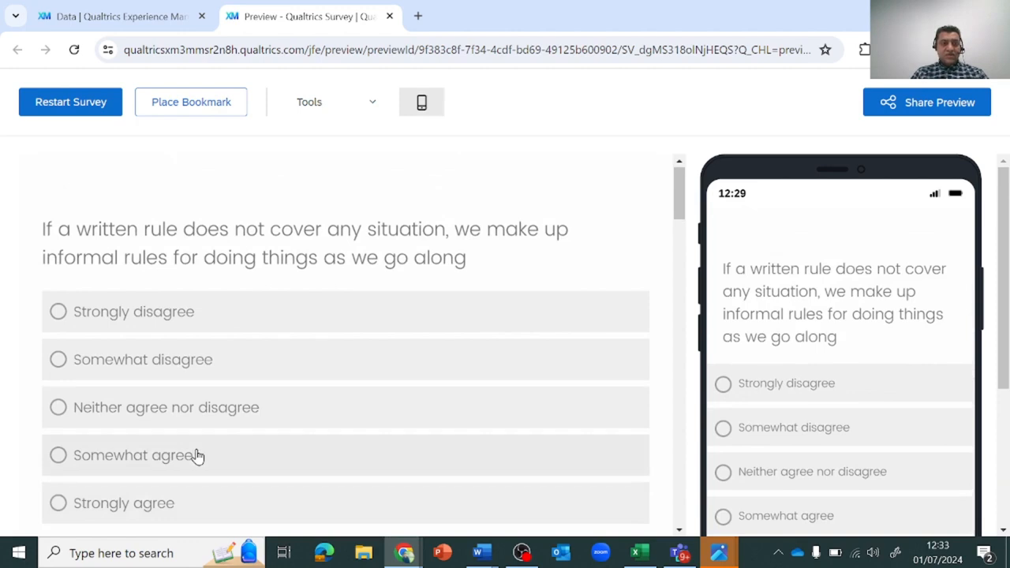
Return to the export dialog, download all fields as CSV with choice text, and save New+Survey_July+1,+2024_12.34 to the Desktop
{"action": "left_click", "coordinate": [140, 23]}
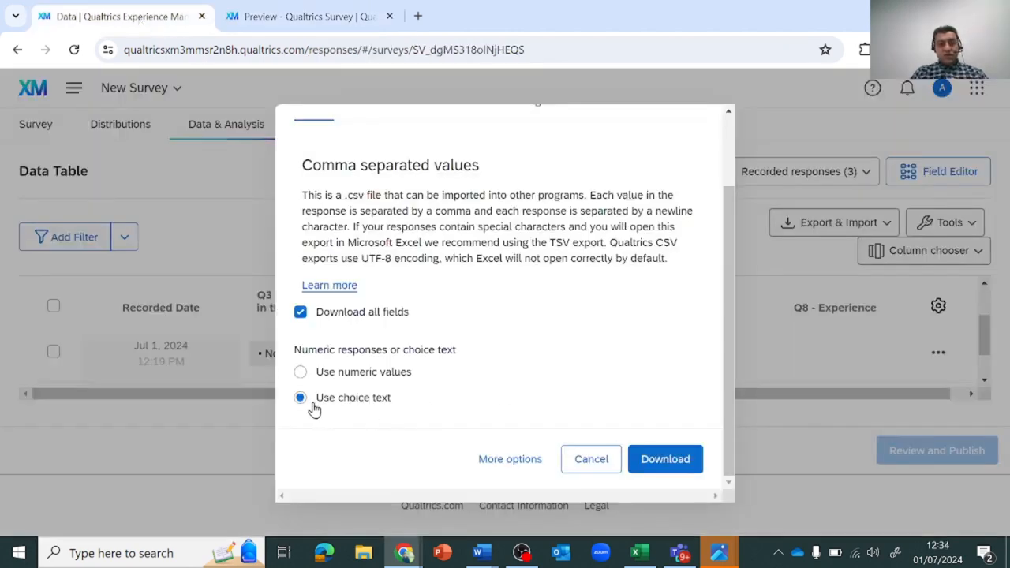
{"action": "left_click", "coordinate": [668, 460]}
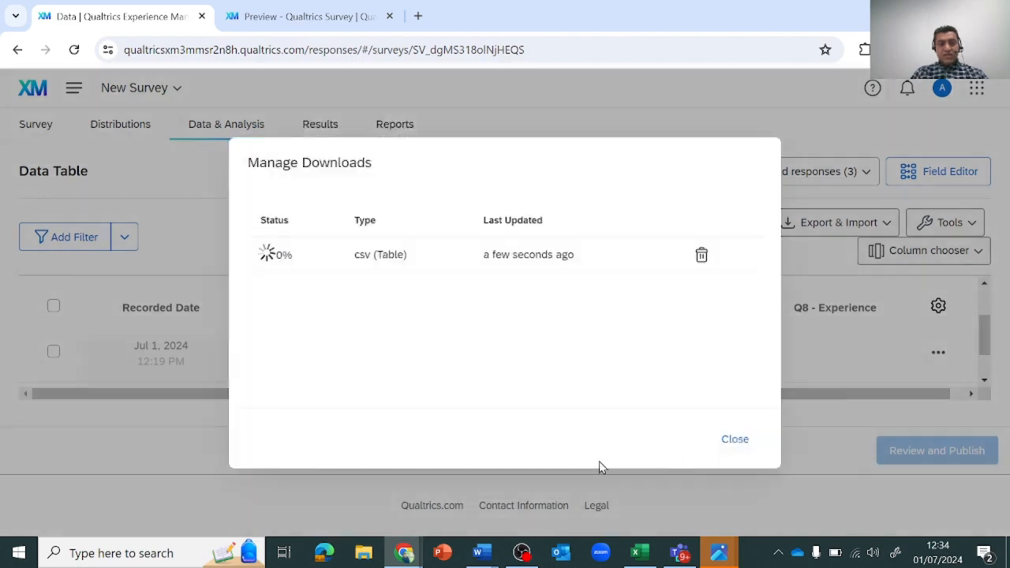
{"action": "left_click", "coordinate": [327, 262]}
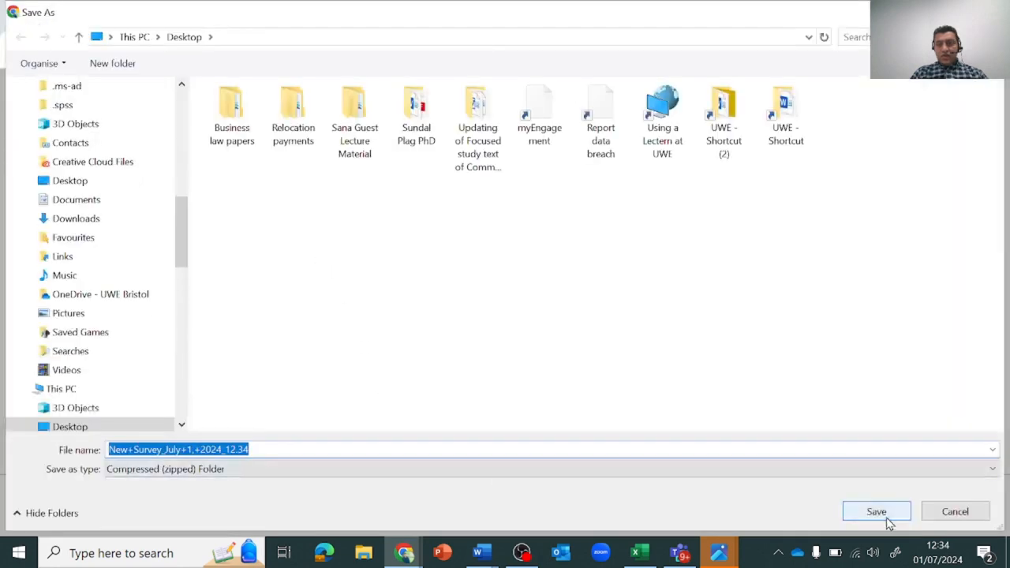
{"action": "left_click", "coordinate": [877, 512]}
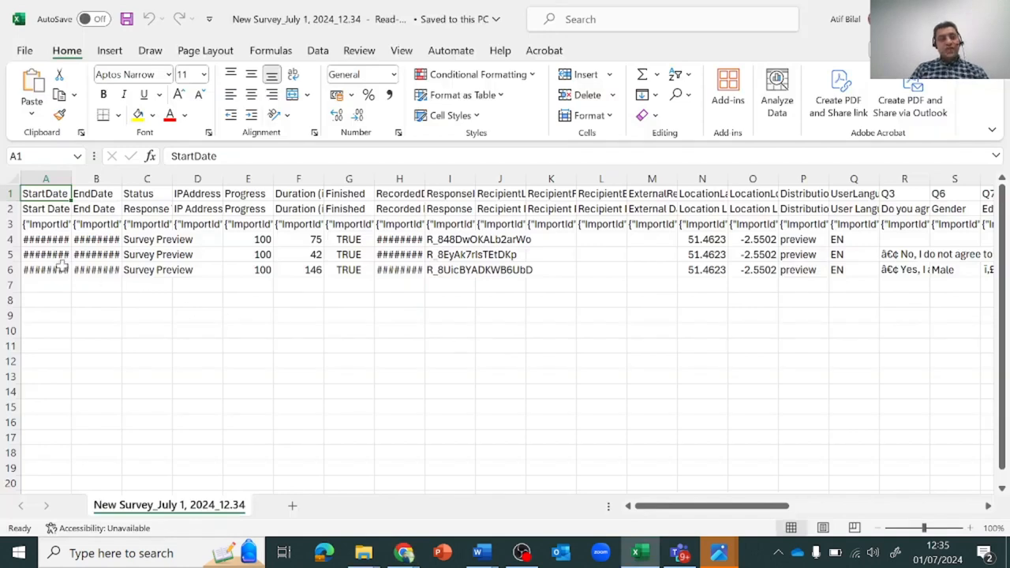
Try auto-fitting the width of all columns in the exported Excel sheet and undo the change
{"action": "left_click", "coordinate": [14, 180]}
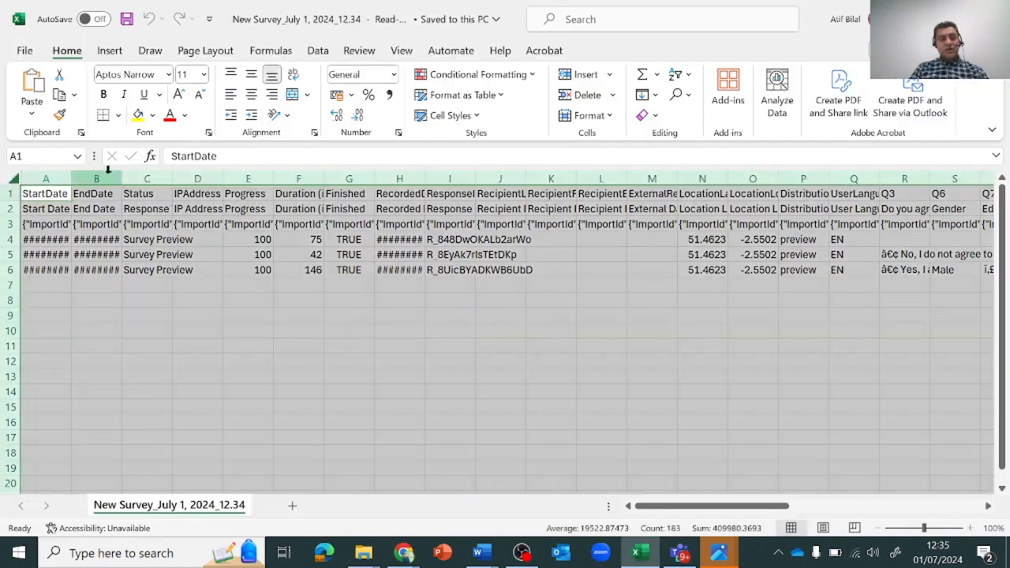
{"action": "double_click", "coordinate": [171, 181]}
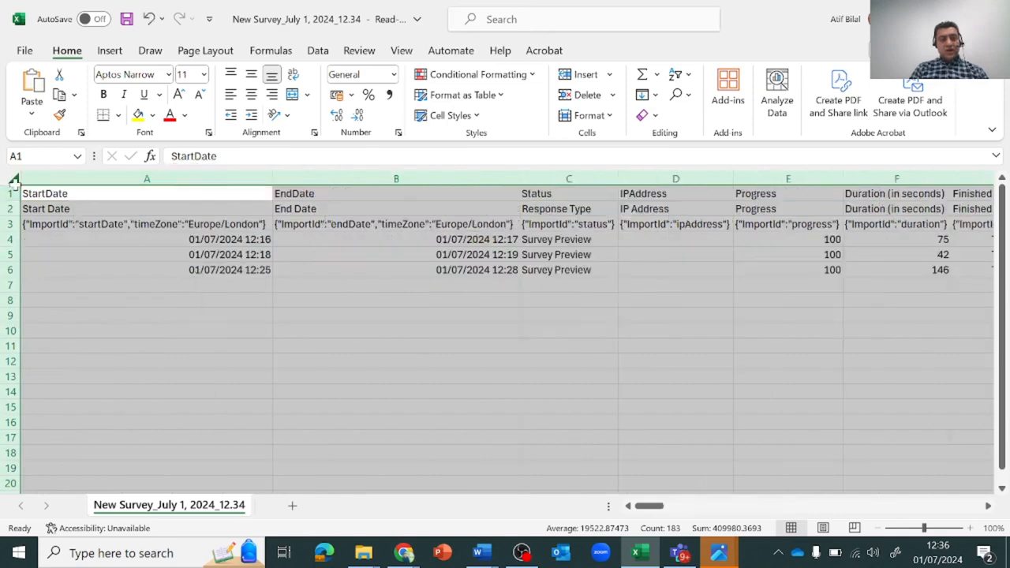
{"action": "key", "text": "ctrl+z"}
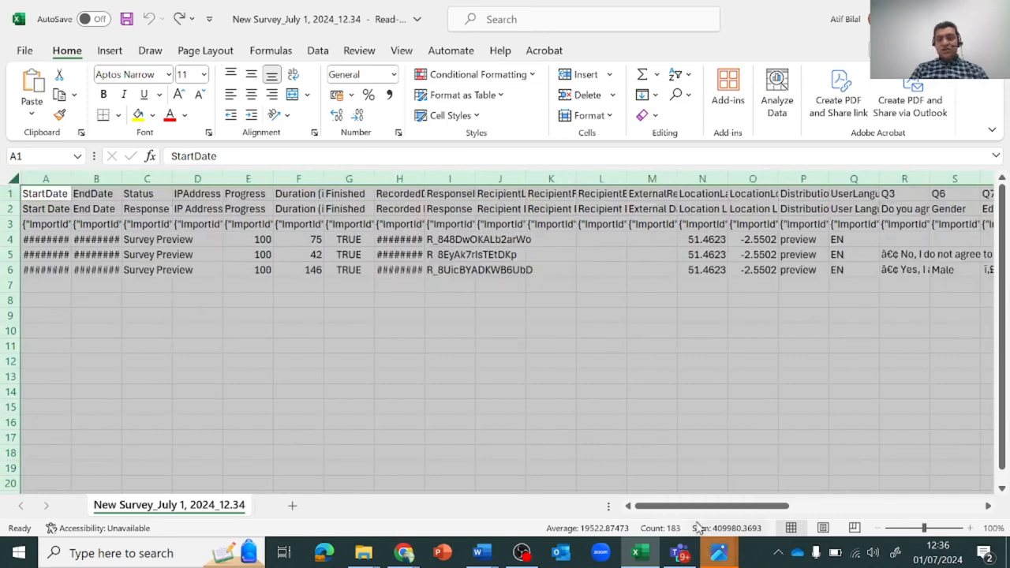
Check the Q3 to Q18 columns and auto-fit the column widths of the whole sheet
{"action": "scroll", "coordinate": [652, 410], "scroll_direction": "right", "scroll_amount": 3}
{"action": "scroll", "coordinate": [651, 410], "scroll_direction": "right", "scroll_amount": 4}
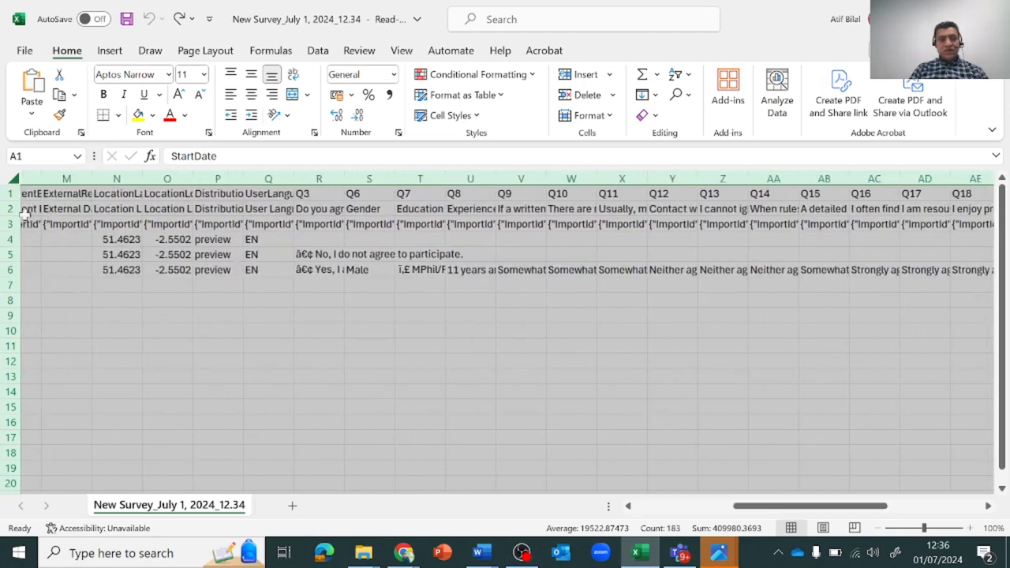
{"action": "left_click", "coordinate": [14, 180]}
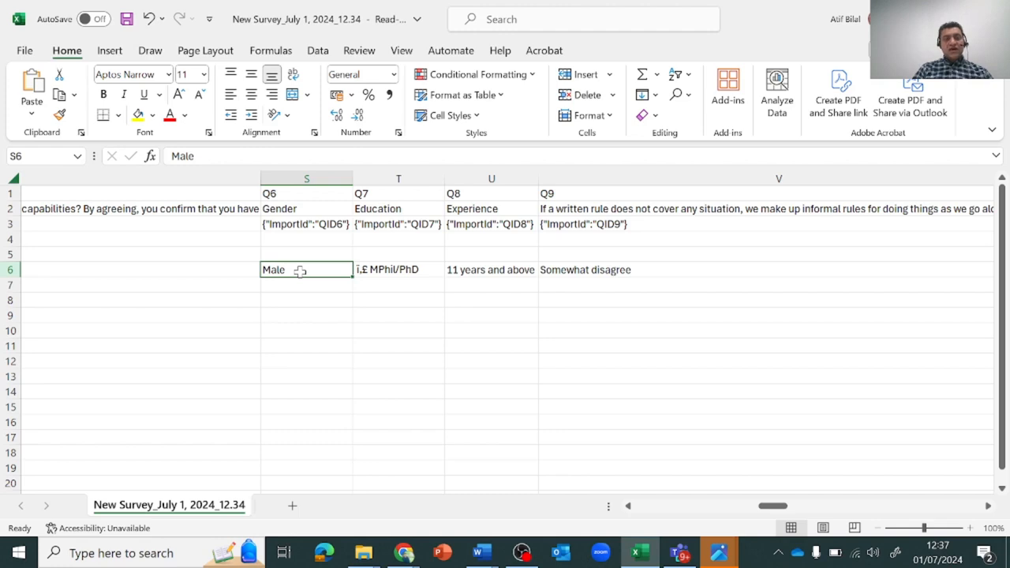
Examine the answers in row 6 from the Education column through question Q14
{"action": "left_click", "coordinate": [381, 269]}
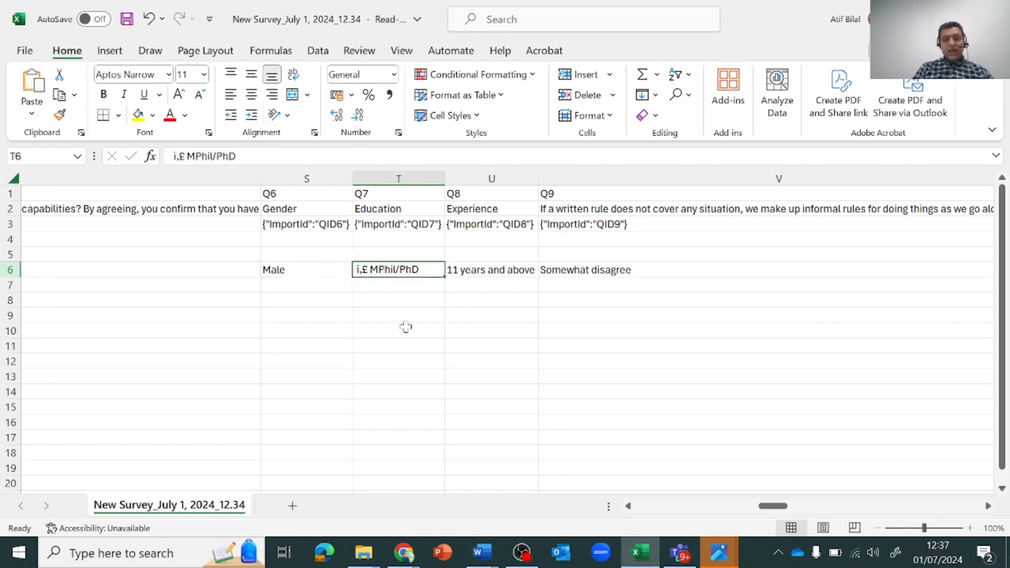
{"action": "key", "text": "Right"}
{"action": "key", "text": "Right"}
{"action": "key", "text": "Right"}
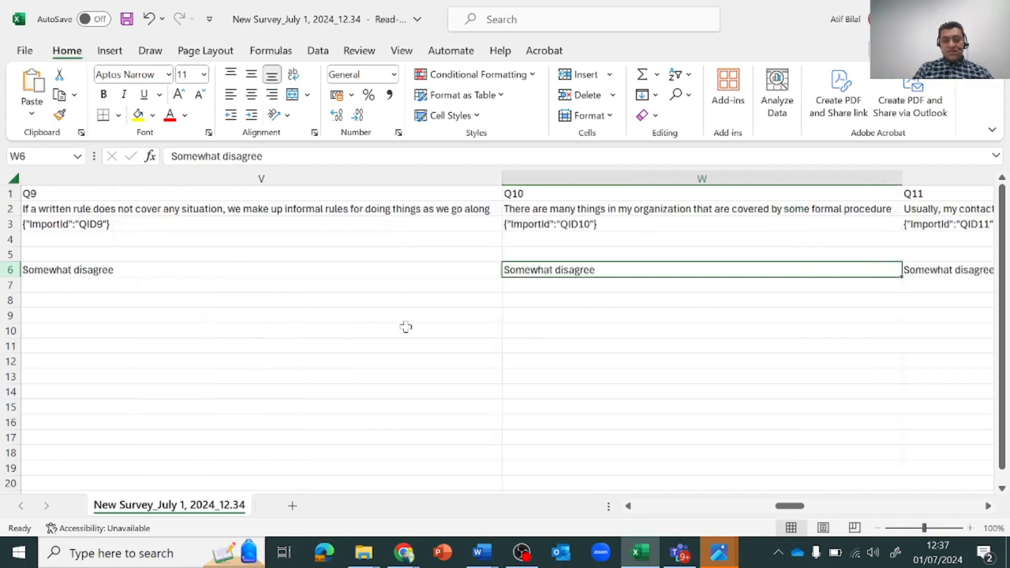
{"action": "scroll", "coordinate": [602, 276], "scroll_direction": "right", "scroll_amount": 1}
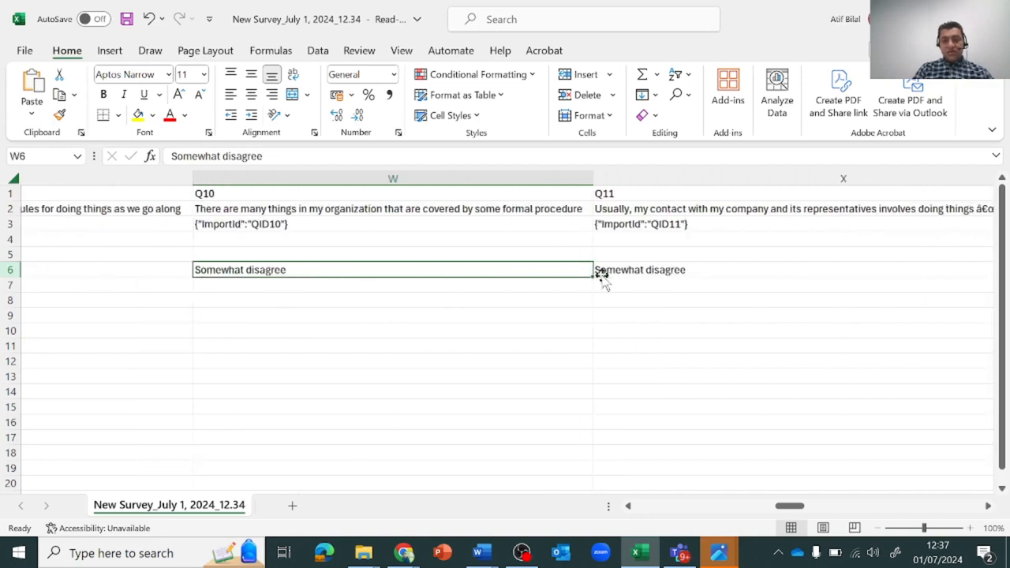
{"action": "scroll", "coordinate": [602, 276], "scroll_direction": "right", "scroll_amount": 4}
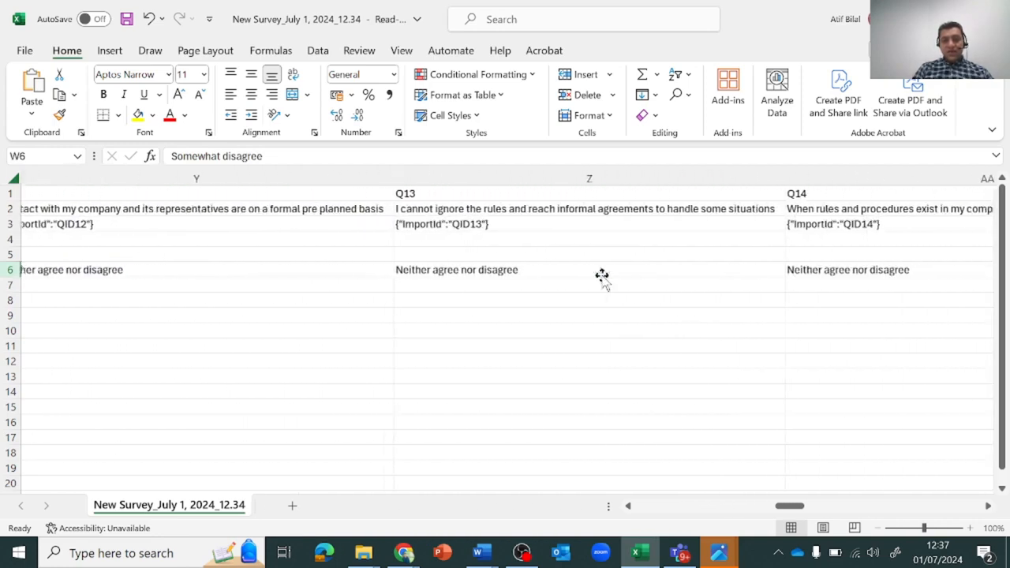
Examine the row 6 answers from question Q14 through Q24, including cell AH6 under Q21
{"action": "scroll", "coordinate": [602, 276], "scroll_direction": "right", "scroll_amount": 4}
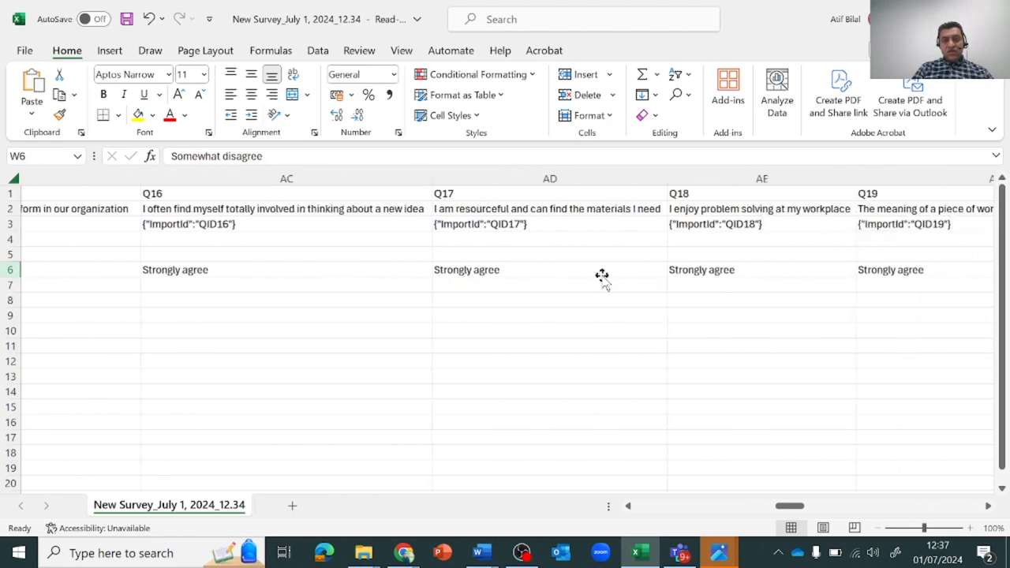
{"action": "scroll", "coordinate": [602, 276], "scroll_direction": "right", "scroll_amount": 3}
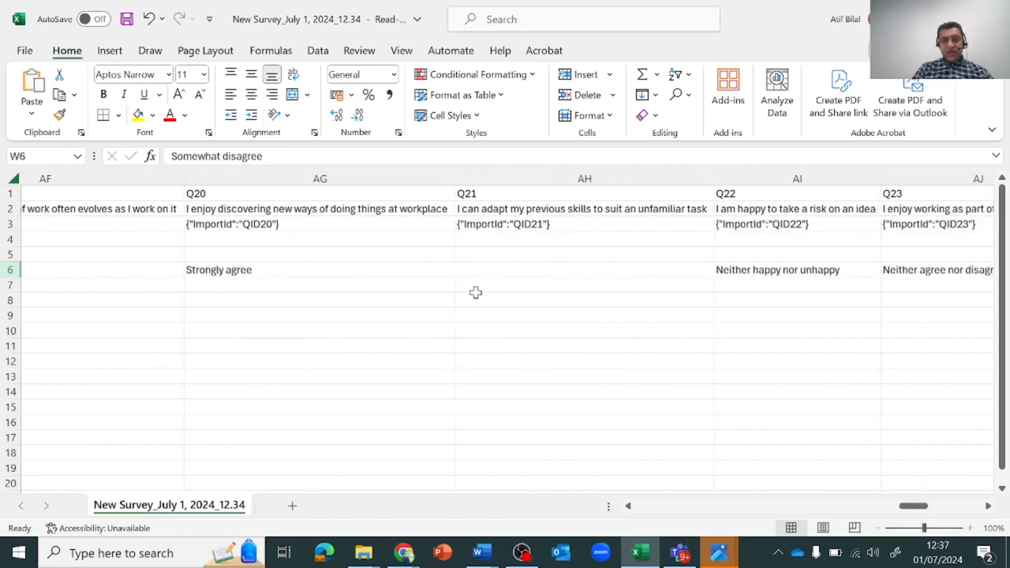
{"action": "left_click", "coordinate": [471, 270]}
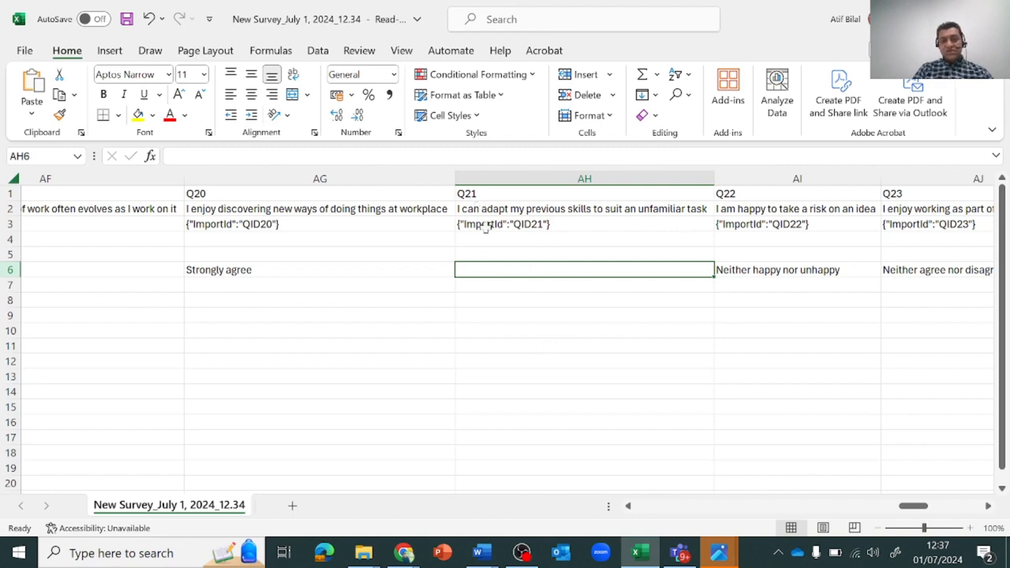
{"action": "scroll", "coordinate": [511, 286], "scroll_direction": "right", "scroll_amount": 3}
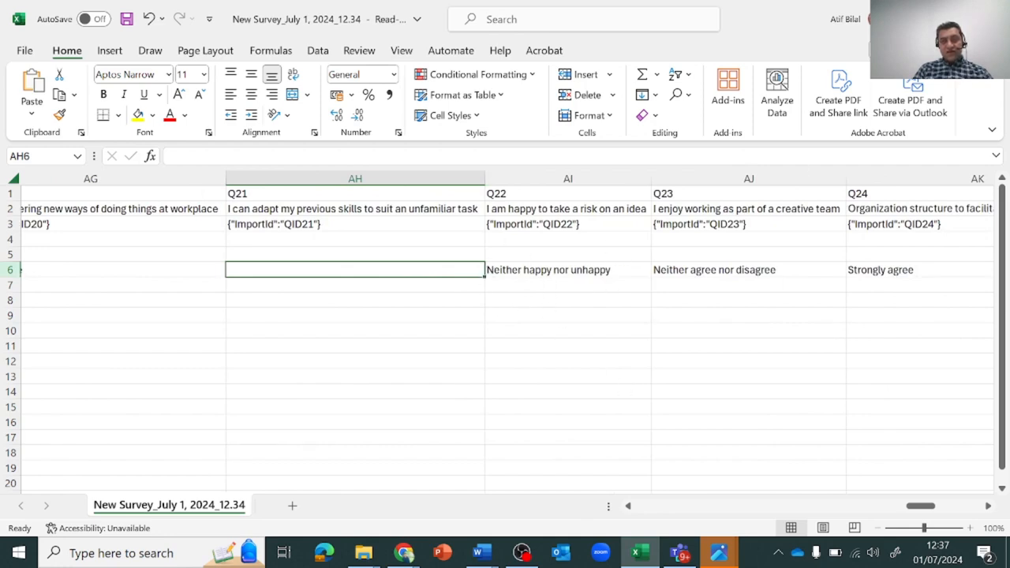
Switch to Qualtrics in Chrome, export all fields as CSV with numeric values, and save New+Survey_July+1,+2024_12.38 to the Desktop
{"action": "key", "text": "alt+Tab"}
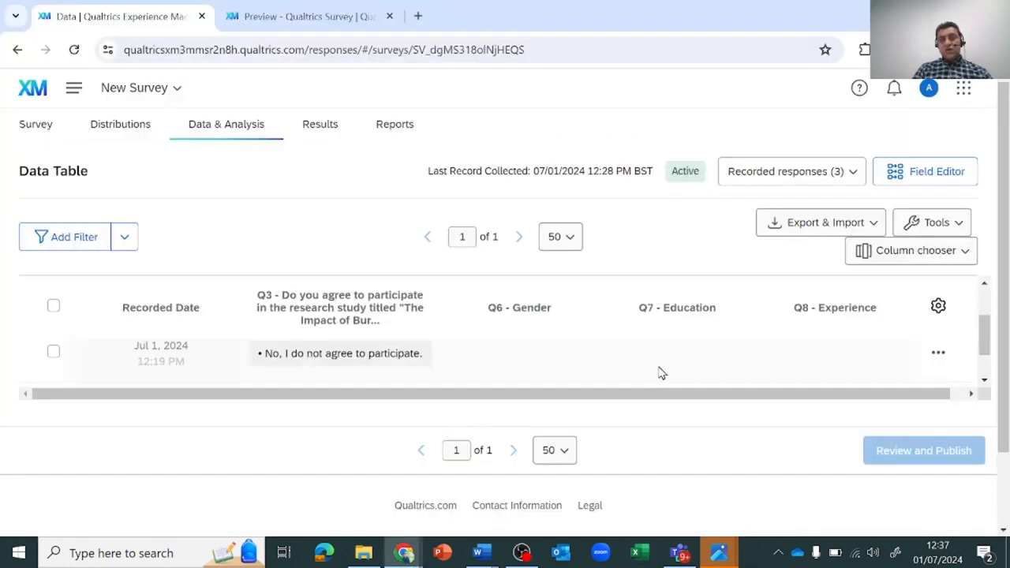
{"action": "left_click", "coordinate": [806, 231]}
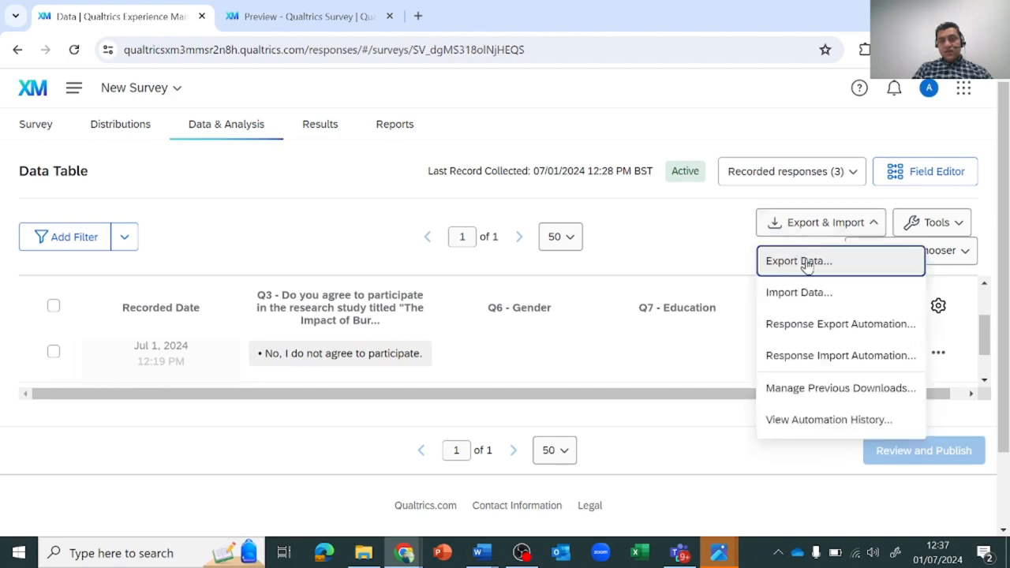
{"action": "left_click", "coordinate": [806, 262]}
{"action": "scroll", "coordinate": [502, 431], "scroll_direction": "down", "scroll_amount": 2}
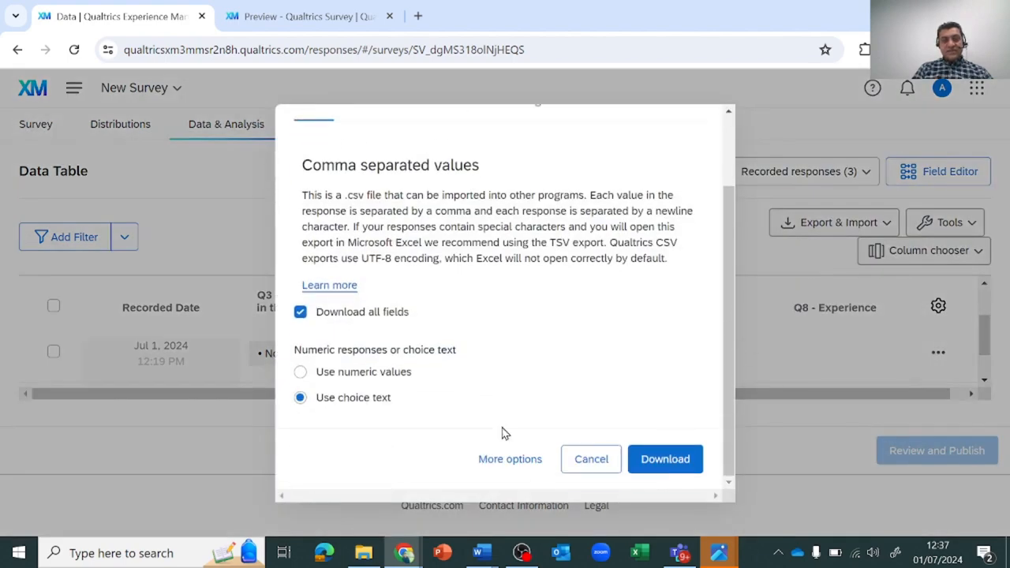
{"action": "scroll", "coordinate": [302, 384], "scroll_direction": "up", "scroll_amount": 1}
{"action": "left_click", "coordinate": [300, 384]}
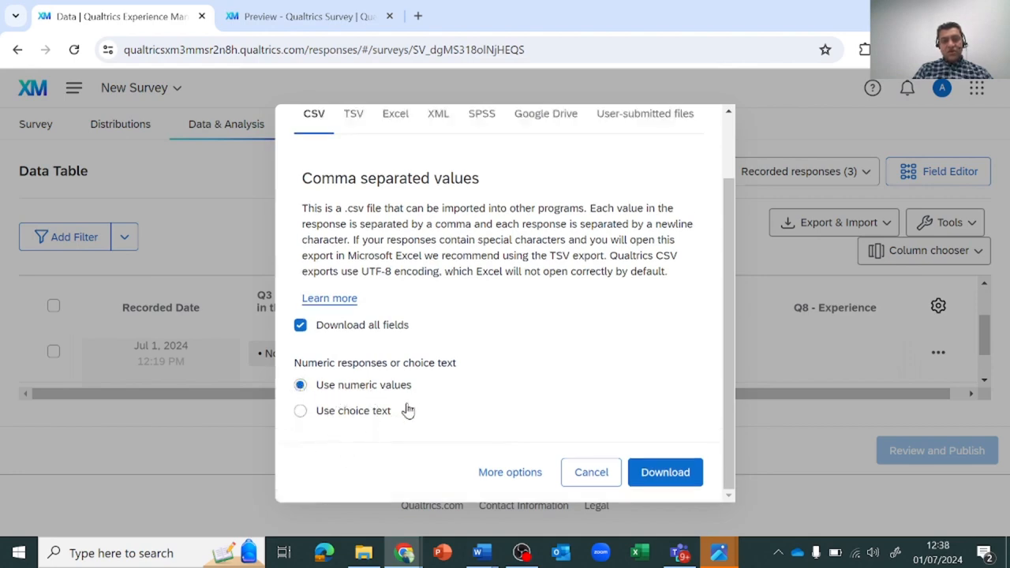
{"action": "left_click", "coordinate": [669, 473]}
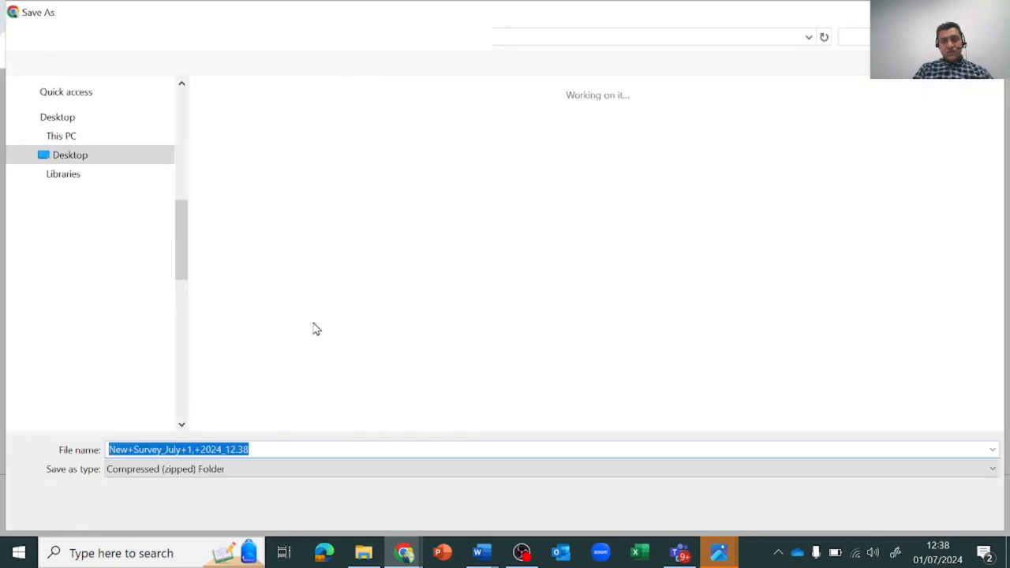
{"action": "left_click", "coordinate": [884, 511]}
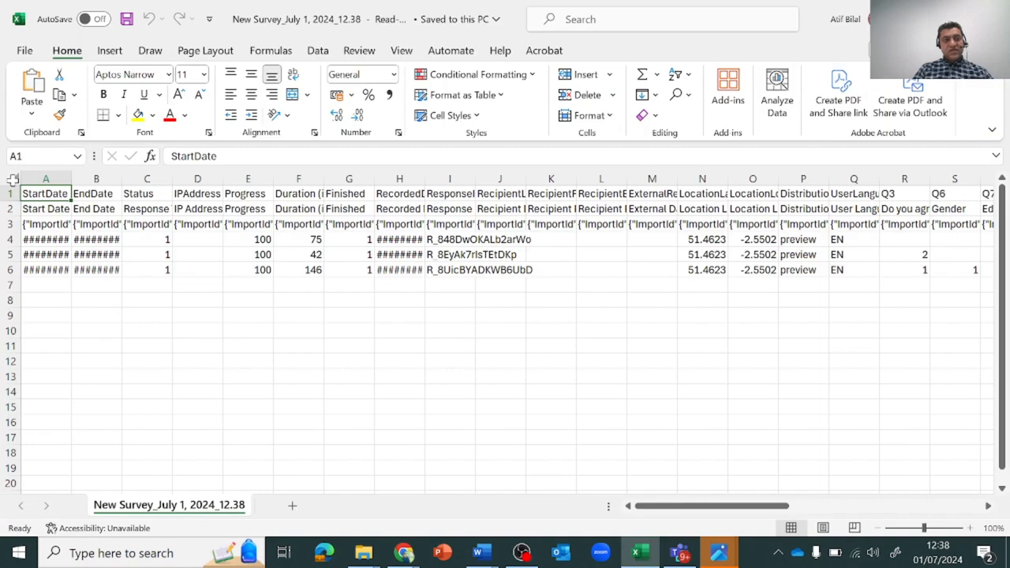
Auto-fit all column widths in the newly exported Excel sheet and check the columns up to Q9
{"action": "left_click", "coordinate": [13, 180]}
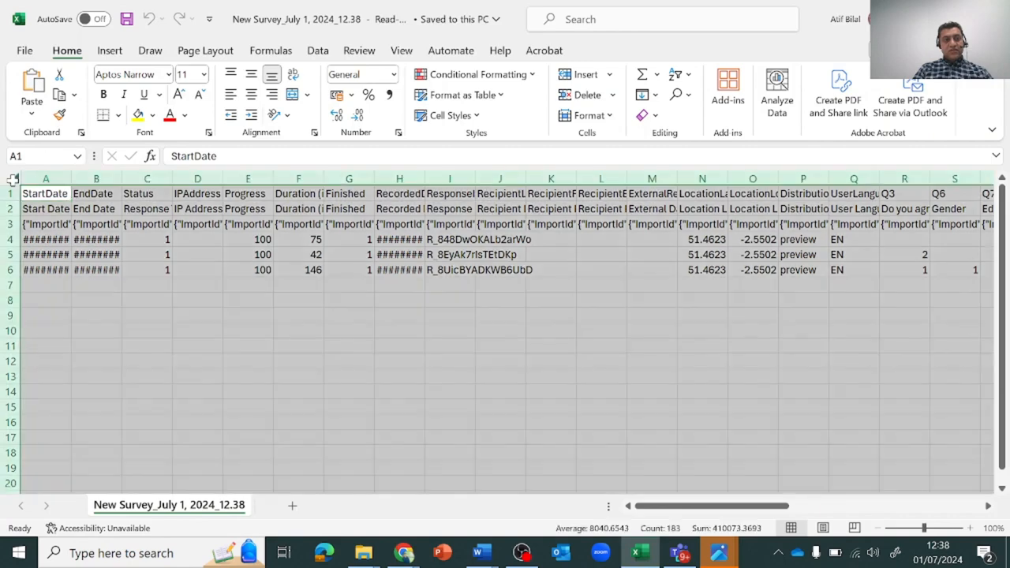
{"action": "double_click", "coordinate": [173, 179]}
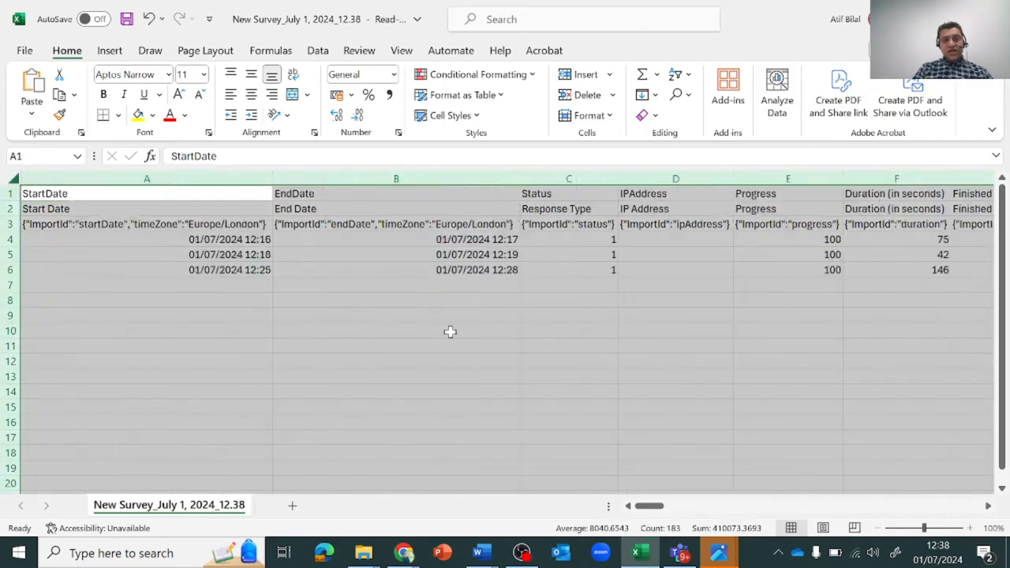
{"action": "scroll", "coordinate": [450, 331], "scroll_direction": "right", "scroll_amount": 6}
{"action": "scroll", "coordinate": [450, 331], "scroll_direction": "right", "scroll_amount": 4}
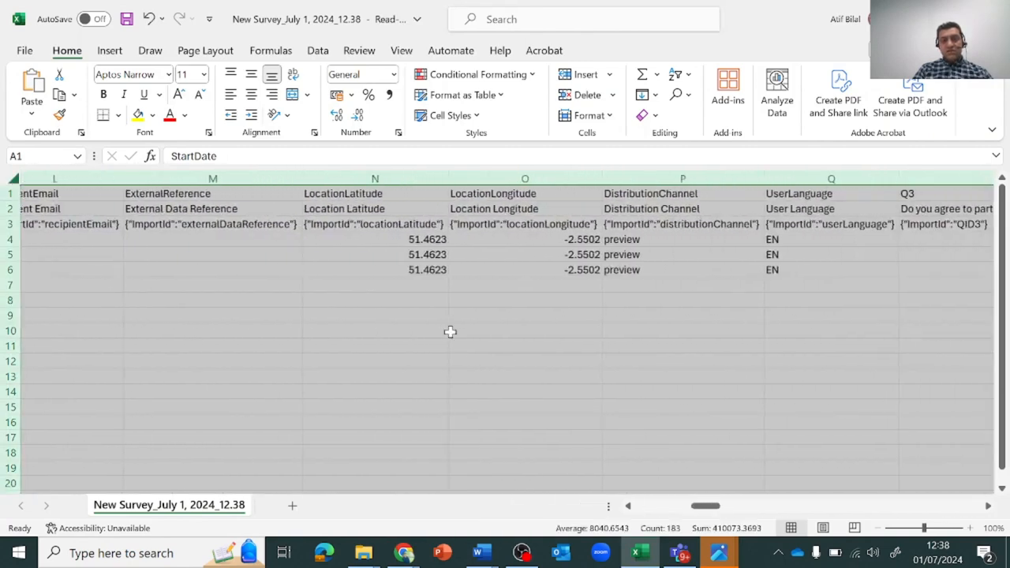
{"action": "scroll", "coordinate": [450, 331], "scroll_direction": "right", "scroll_amount": 8}
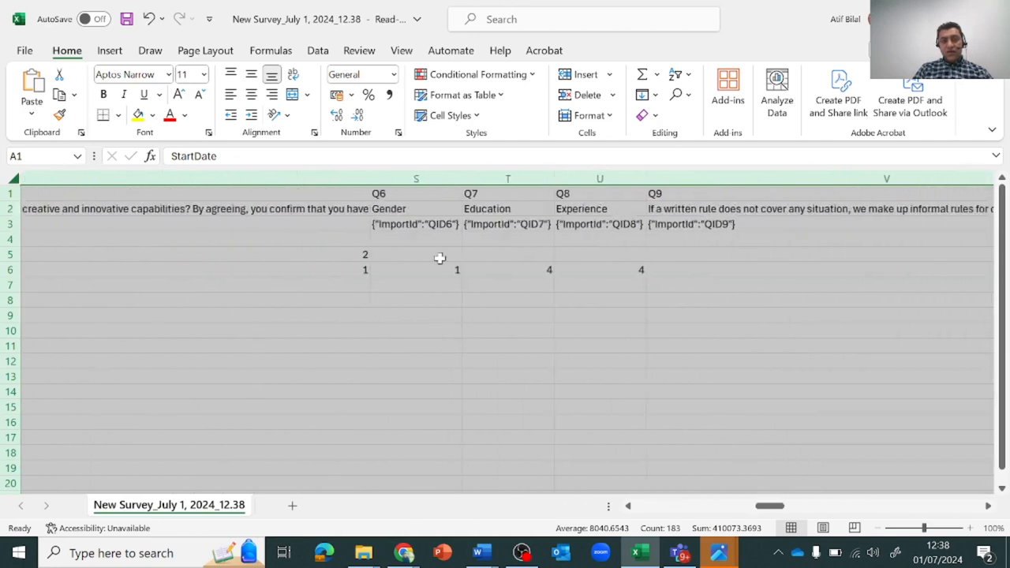
Examine the numeric consent answers to question Q3 in cells R5:R6
{"action": "left_click", "coordinate": [408, 307]}
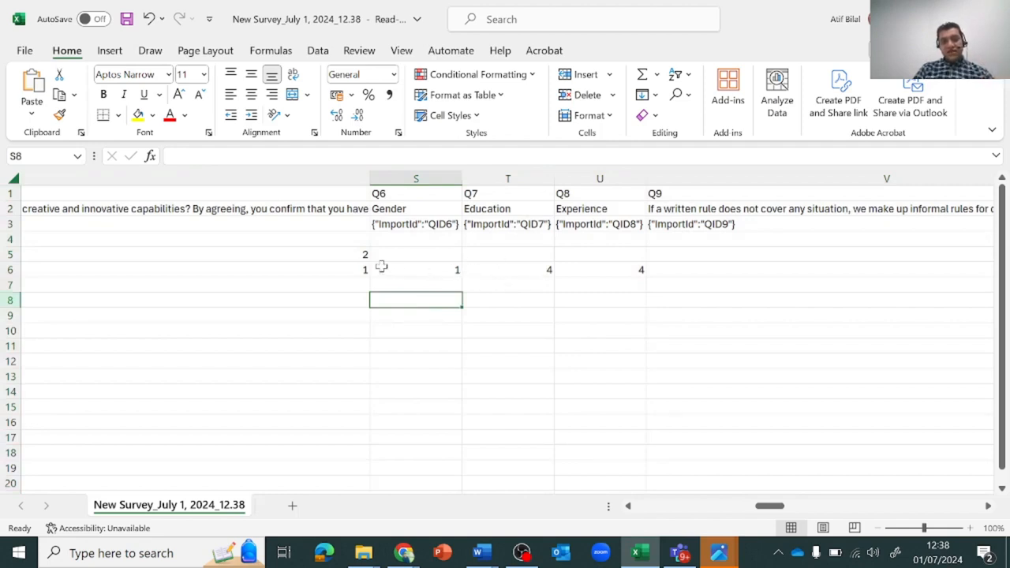
{"action": "left_click_drag", "start_coordinate": [363, 254], "coordinate": [365, 264]}
{"action": "scroll", "coordinate": [365, 263], "scroll_direction": "right", "scroll_amount": 10}
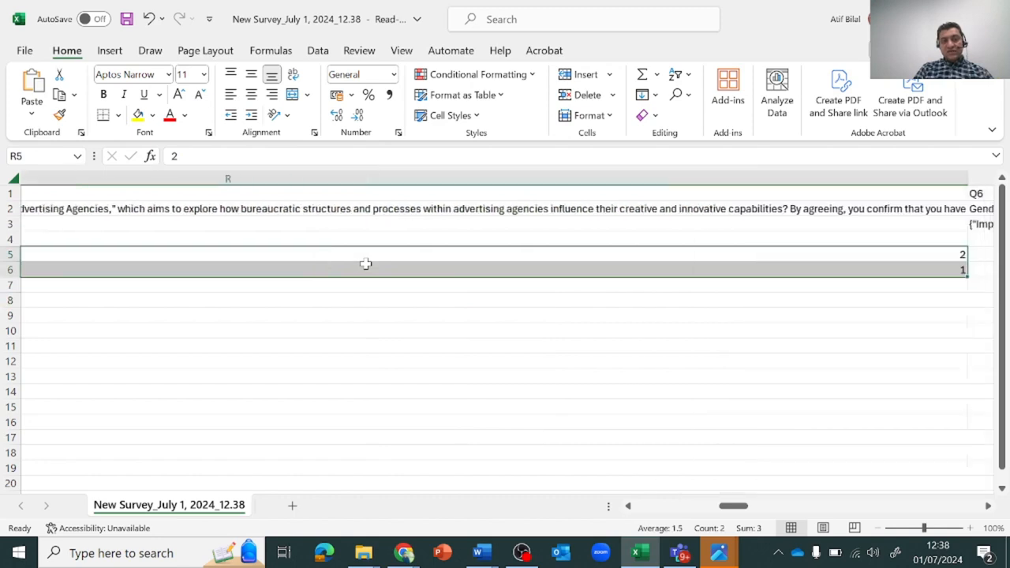
Examine the numeric answers in row 6 from the Gender column through the last question, Q28
{"action": "left_click", "coordinate": [227, 270]}
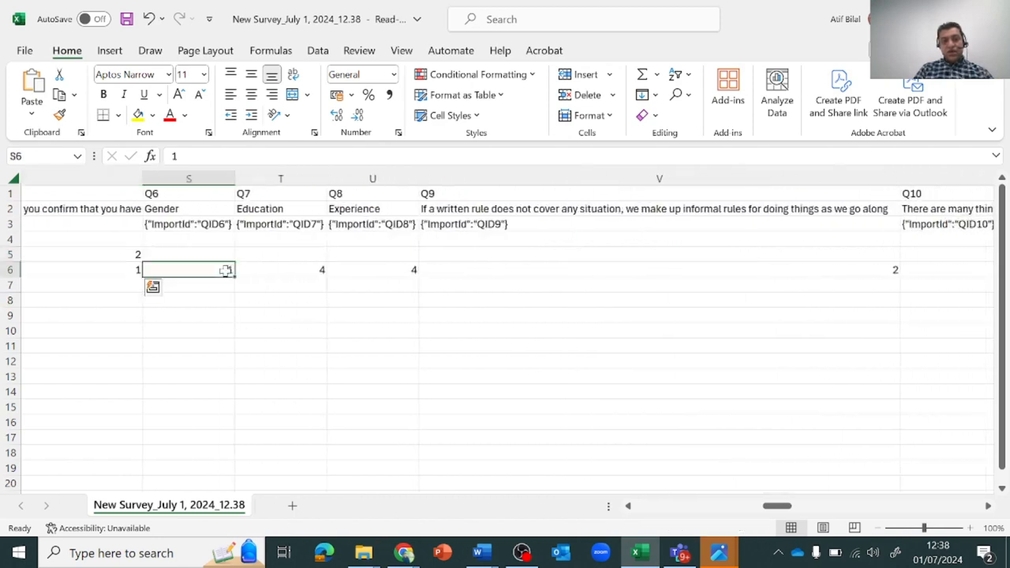
{"action": "key", "text": "Right"}
{"action": "key", "text": "Right"}
{"action": "key", "text": "Right"}
{"action": "key", "text": "Right"}
{"action": "key", "text": "Right"}
{"action": "key", "text": "Right"}
{"action": "key", "text": "Right"}
{"action": "key", "text": "Right"}
{"action": "key", "text": "Right"}
{"action": "key", "text": "Right"}
{"action": "key", "text": "Right"}
{"action": "key", "text": "Right"}
{"action": "key", "text": "Right"}
{"action": "key", "text": "Right"}
{"action": "key", "text": "Right"}
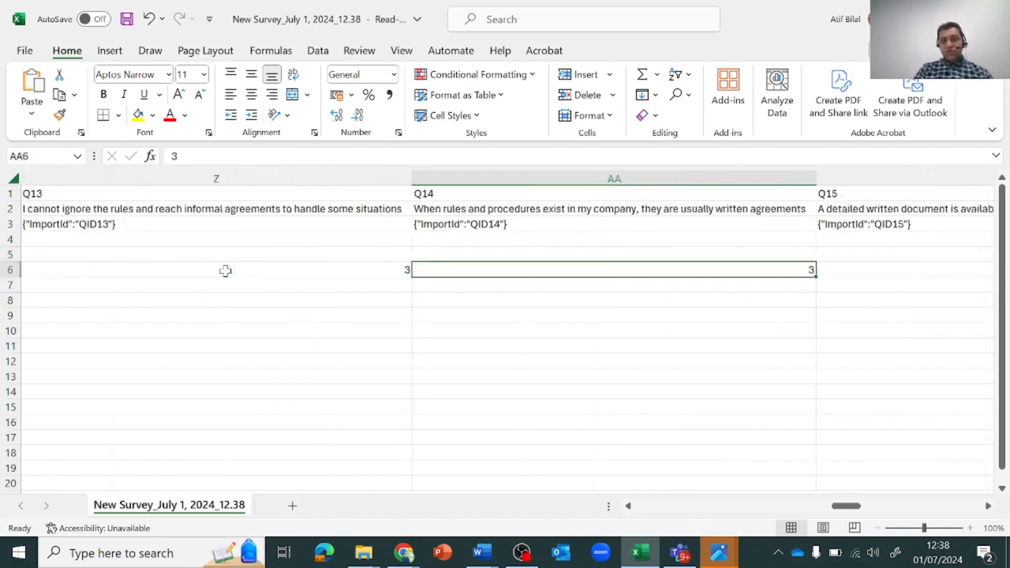
{"action": "key", "text": "Right"}
{"action": "key", "text": "Right"}
{"action": "key", "text": "Right"}
{"action": "key", "text": "Right"}
{"action": "key", "text": "Right"}
{"action": "key", "text": "Right"}
{"action": "key", "text": "Right"}
{"action": "key", "text": "Right"}
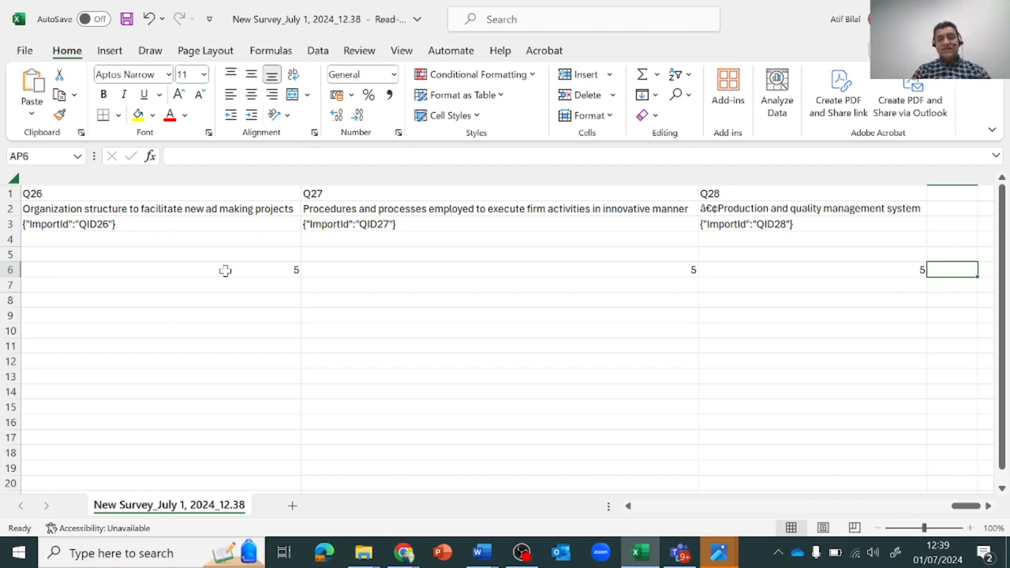
{"action": "scroll", "coordinate": [342, 314], "scroll_direction": "right", "scroll_amount": 6}
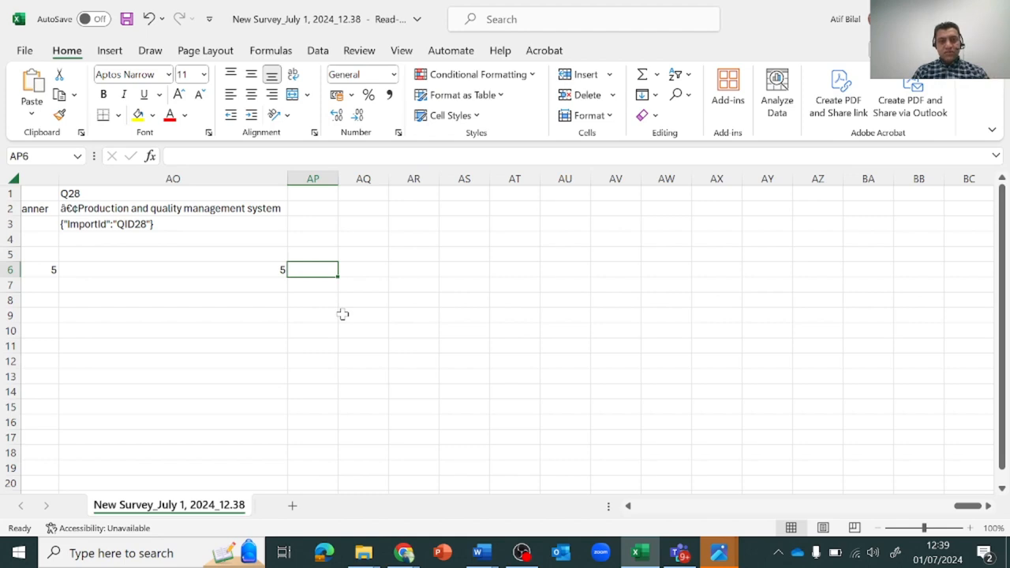
{"action": "scroll", "coordinate": [343, 314], "scroll_direction": "left", "scroll_amount": 2}
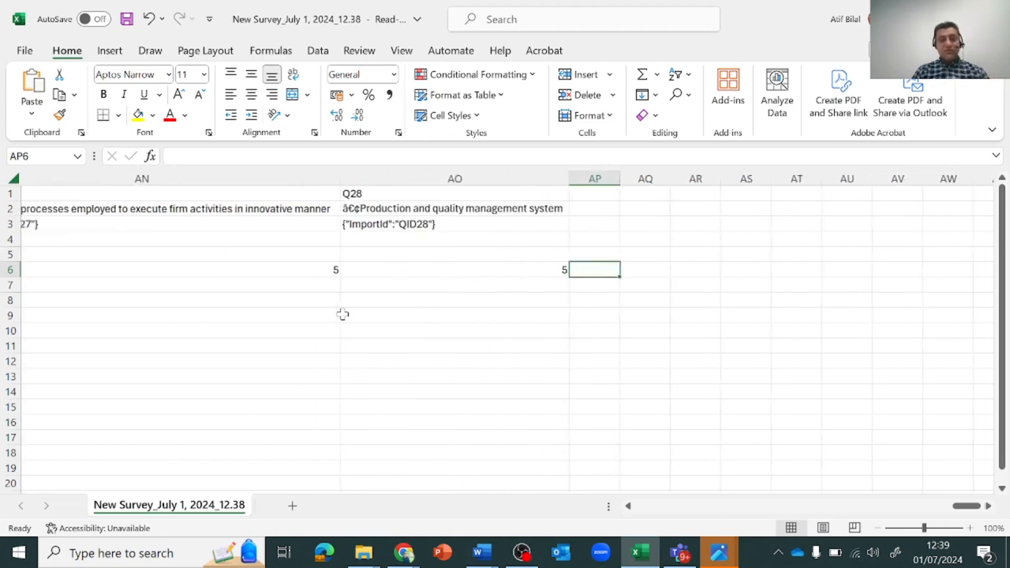
{"action": "scroll", "coordinate": [342, 314], "scroll_direction": "left", "scroll_amount": 2}
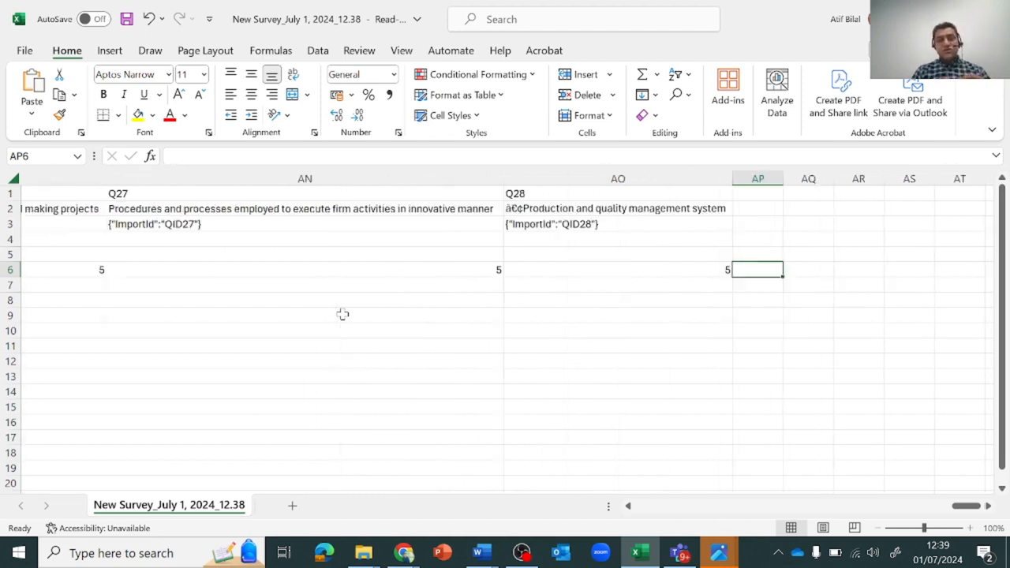